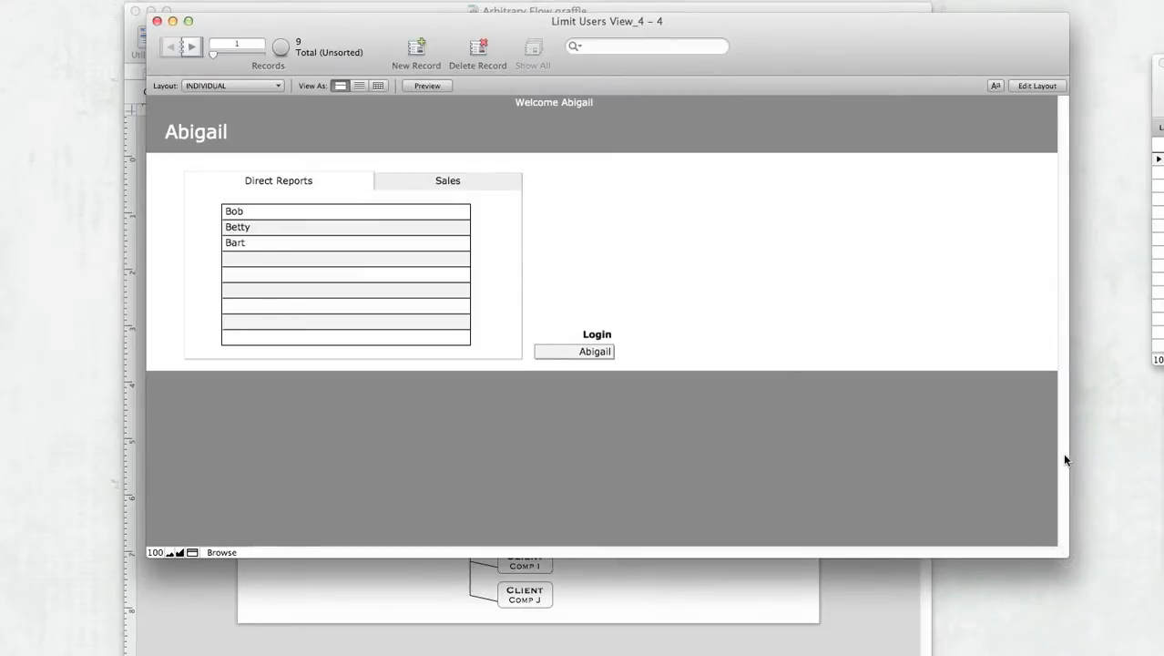
Narrow the INDIVIDUAL layout window and move it aside to uncover the organization chart
drag(1067, 454, 721, 452)
drag(597, 27, 0, 154)
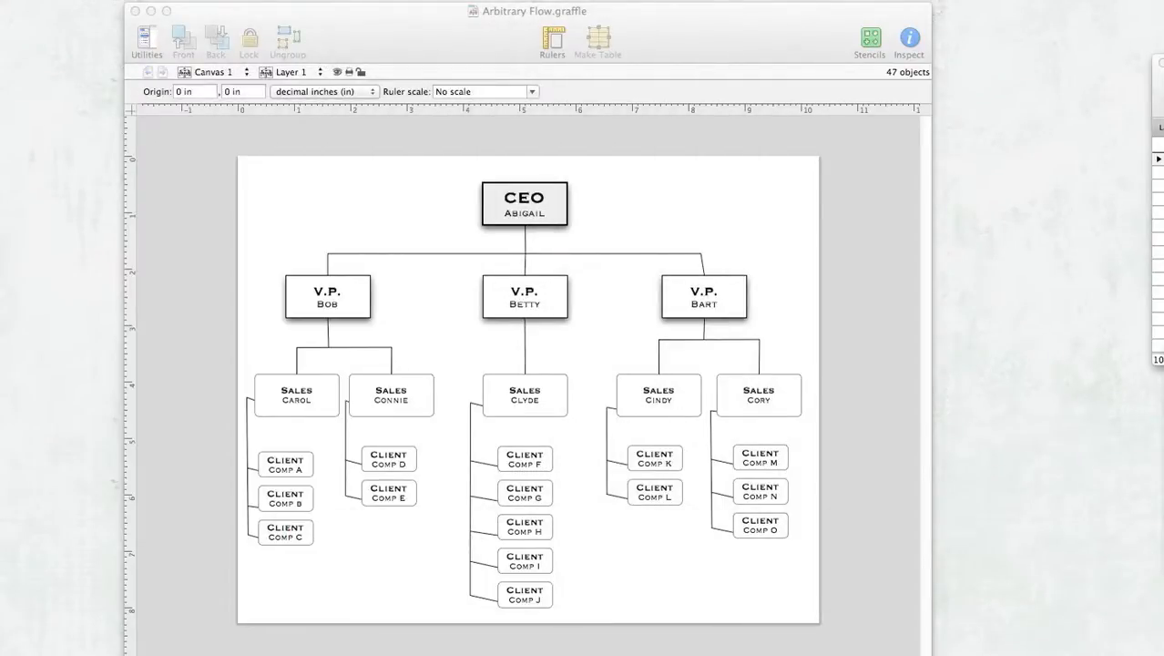
Bring the ORGANIZATION_t and INDIVIDUAL_t table windows into view, examine their ID columns, and move both away again
drag(1163, 73, 1034, 67)
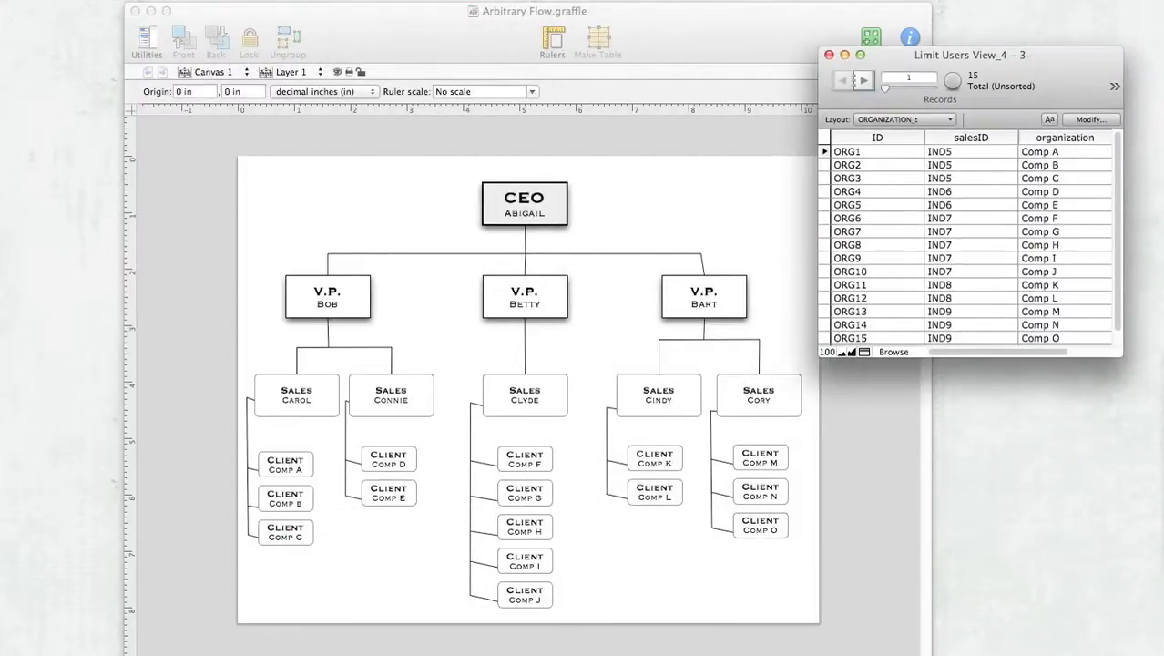
drag(1163, 182, 959, 126)
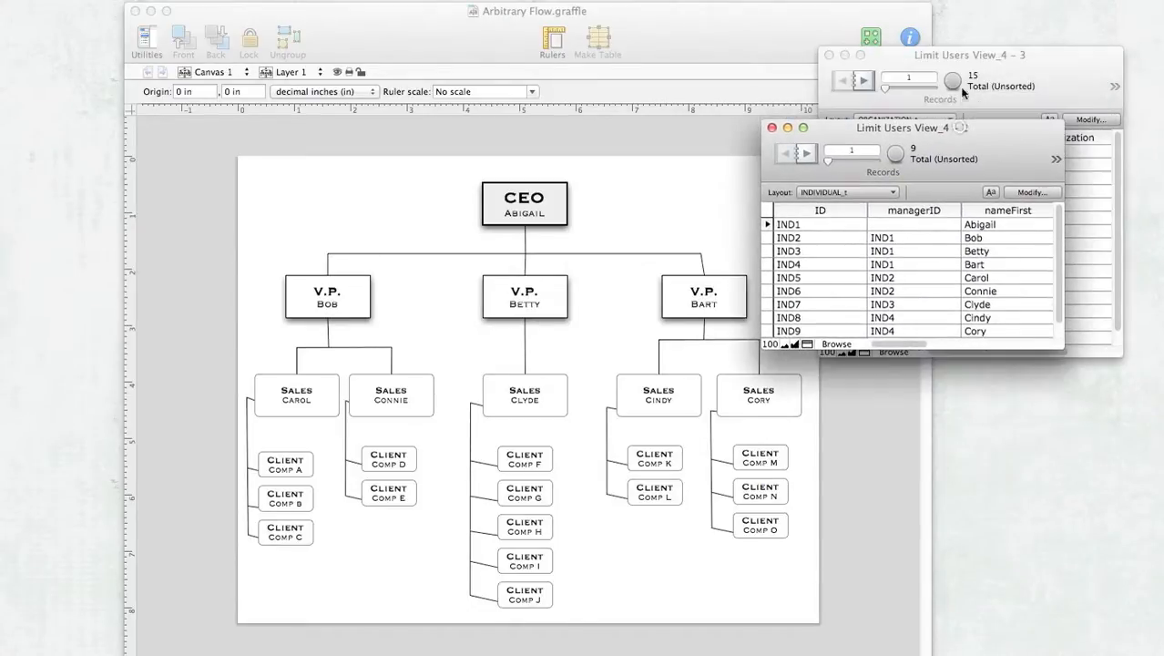
drag(956, 54, 1163, 91)
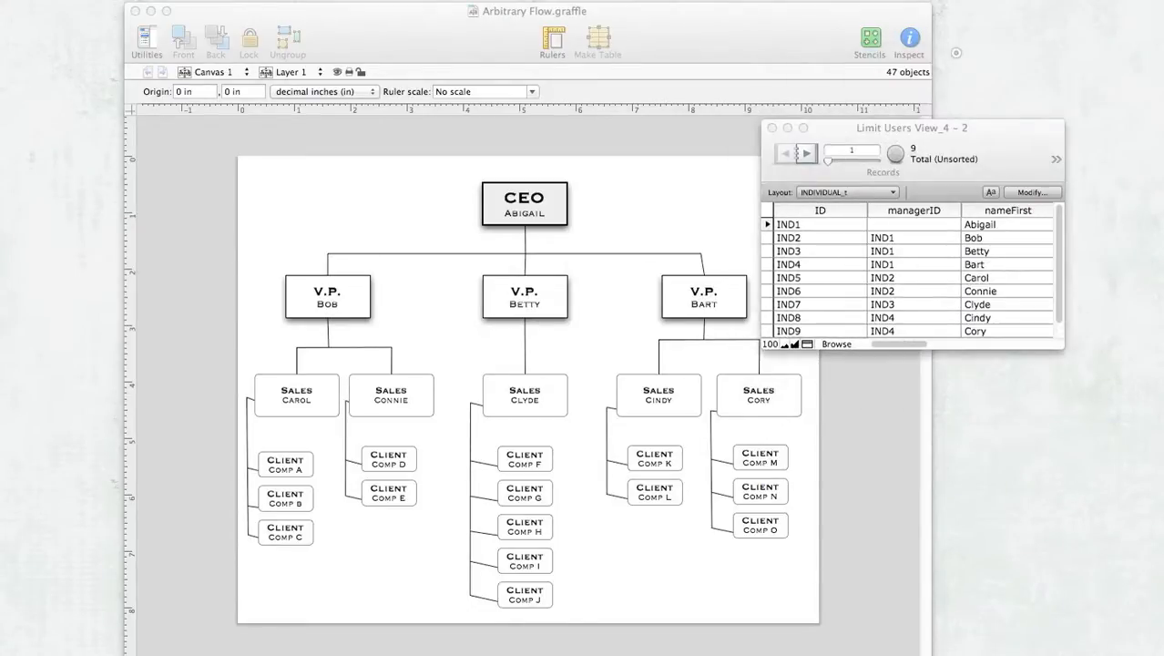
click(951, 128)
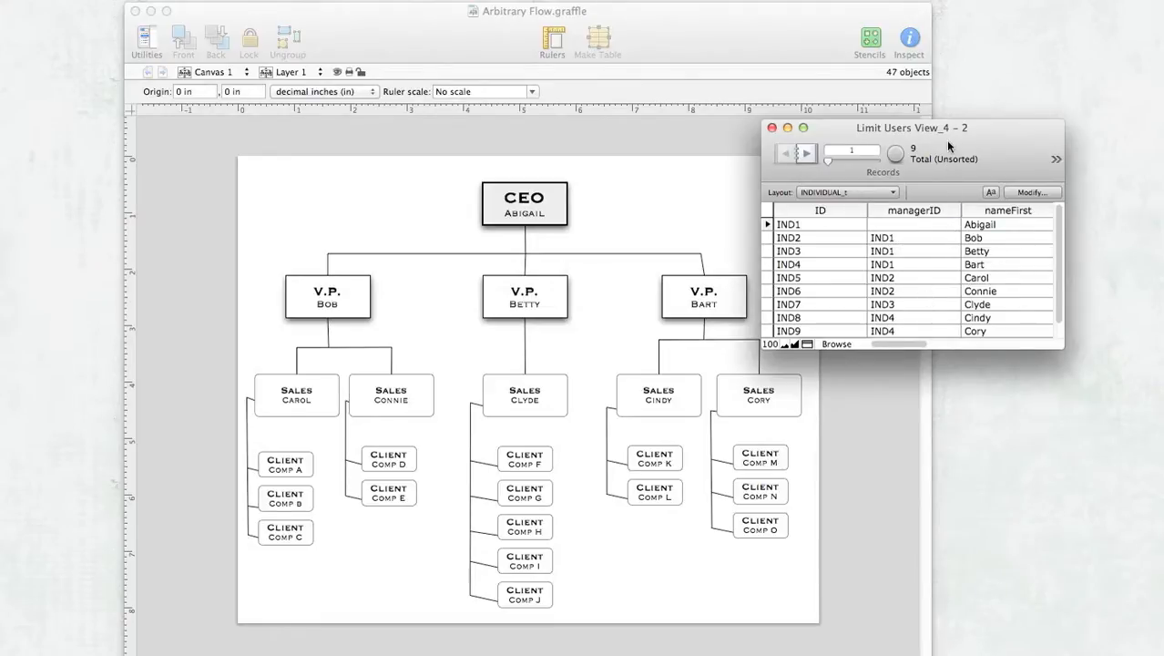
drag(946, 139, 1163, 410)
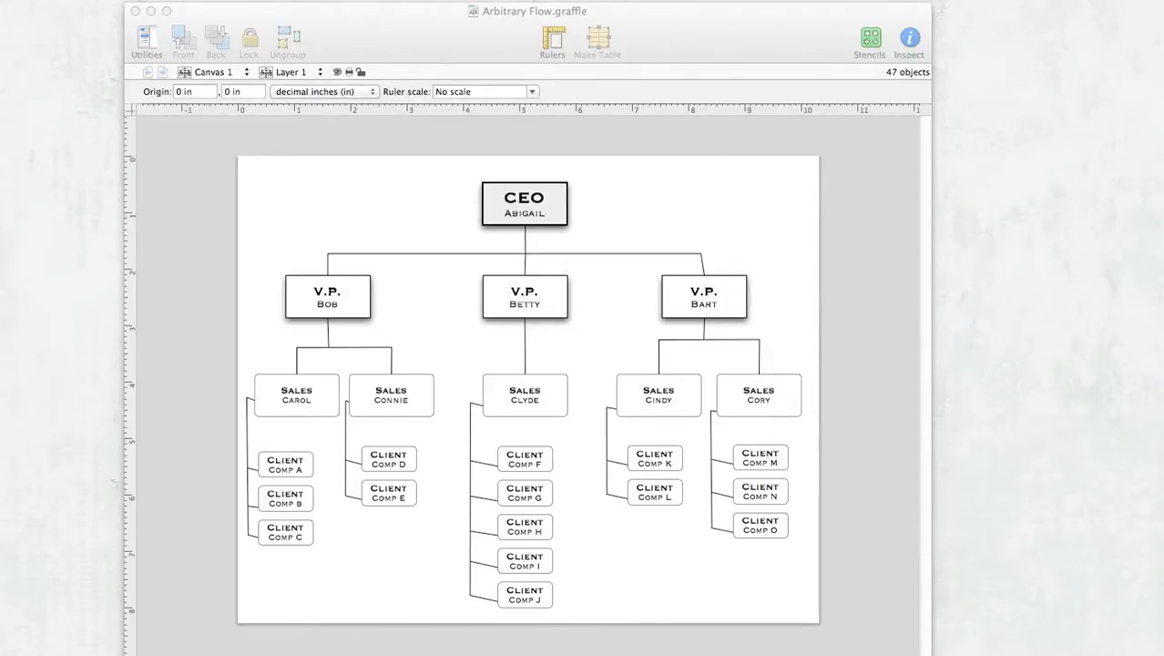
Bring the INDIVIDUAL layout window back over the chart, browse the first few records' direct reports, and return to record 1
drag(1163, 78, 970, 76)
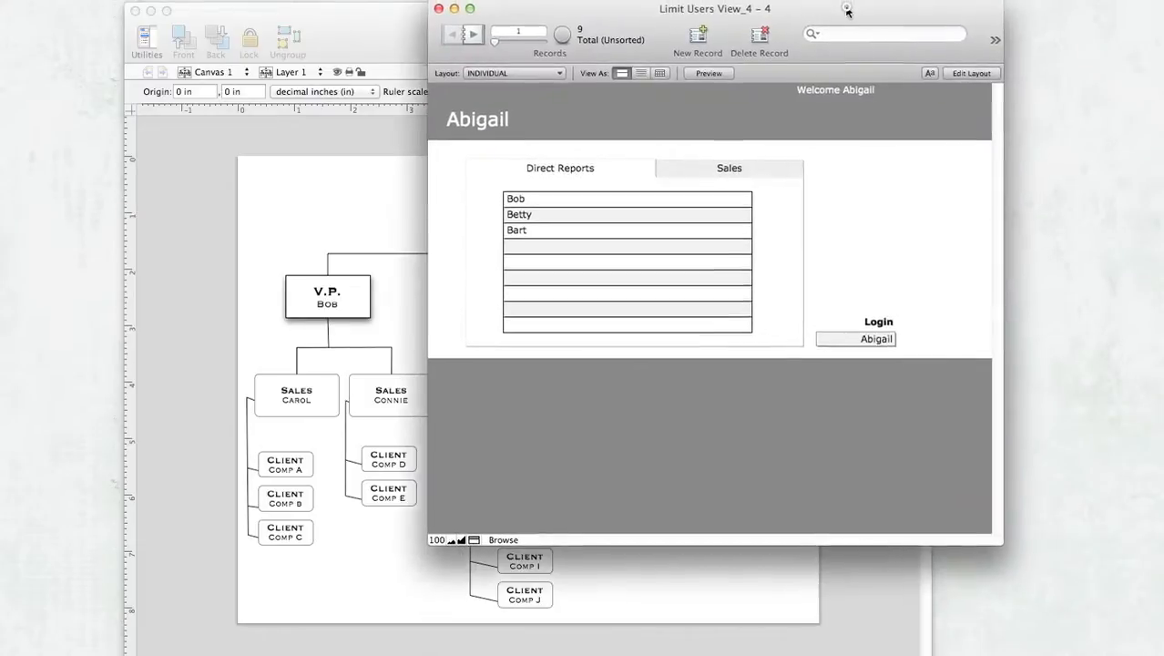
drag(845, 12, 812, 38)
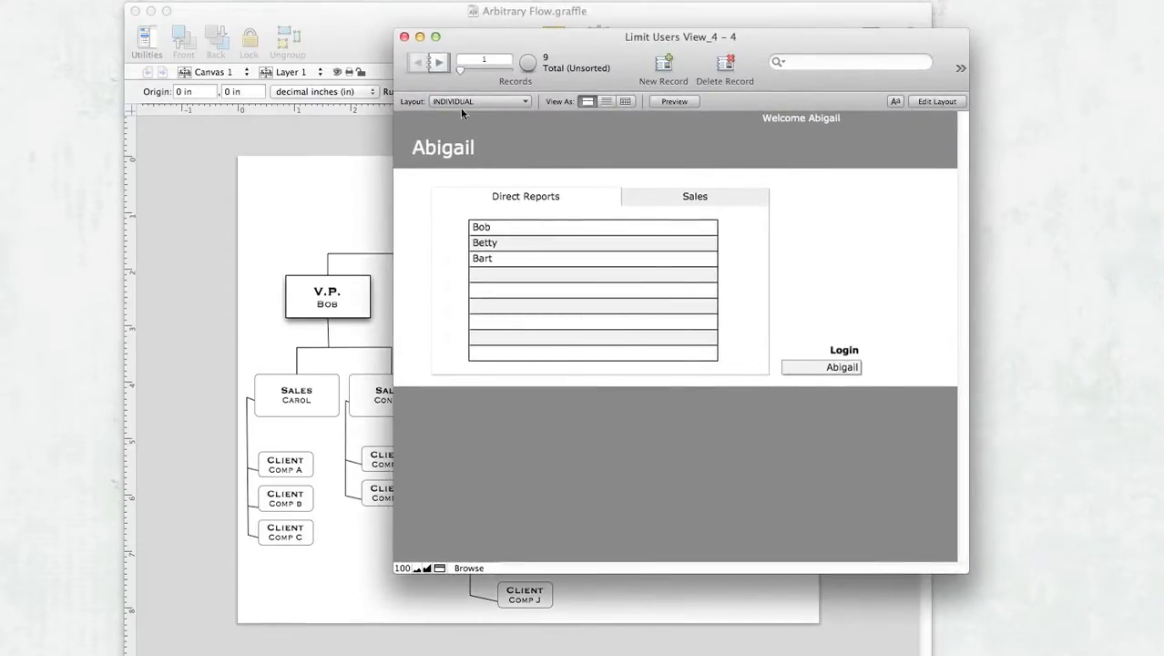
click(438, 62)
click(438, 62)
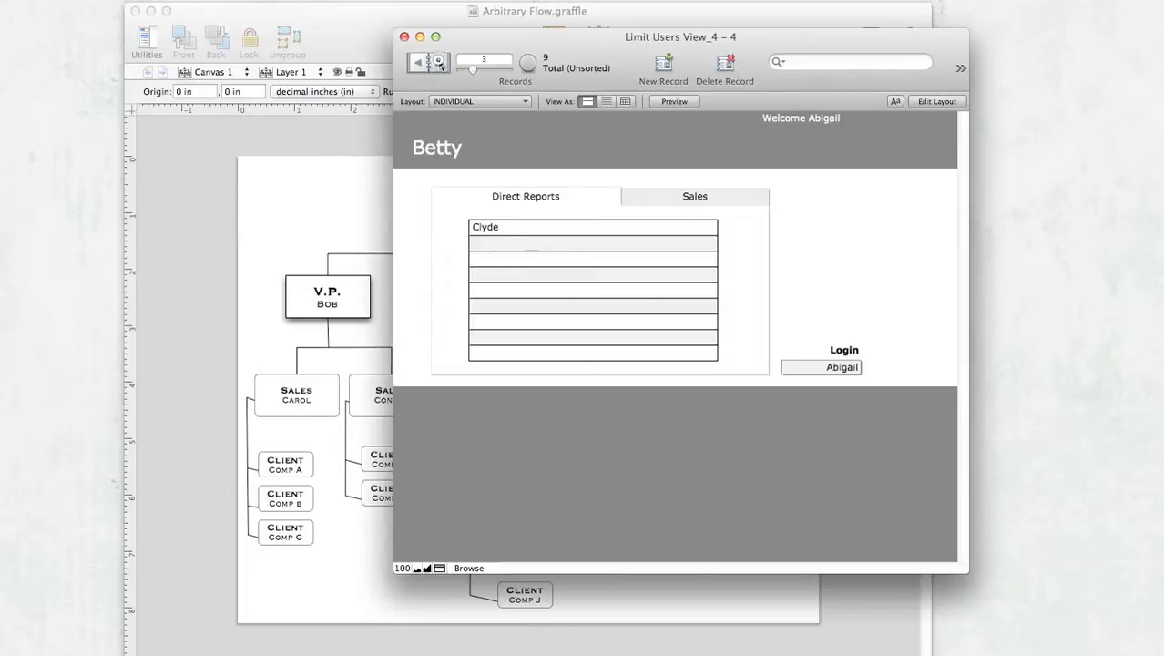
click(438, 62)
click(424, 62)
click(424, 62)
click(424, 62)
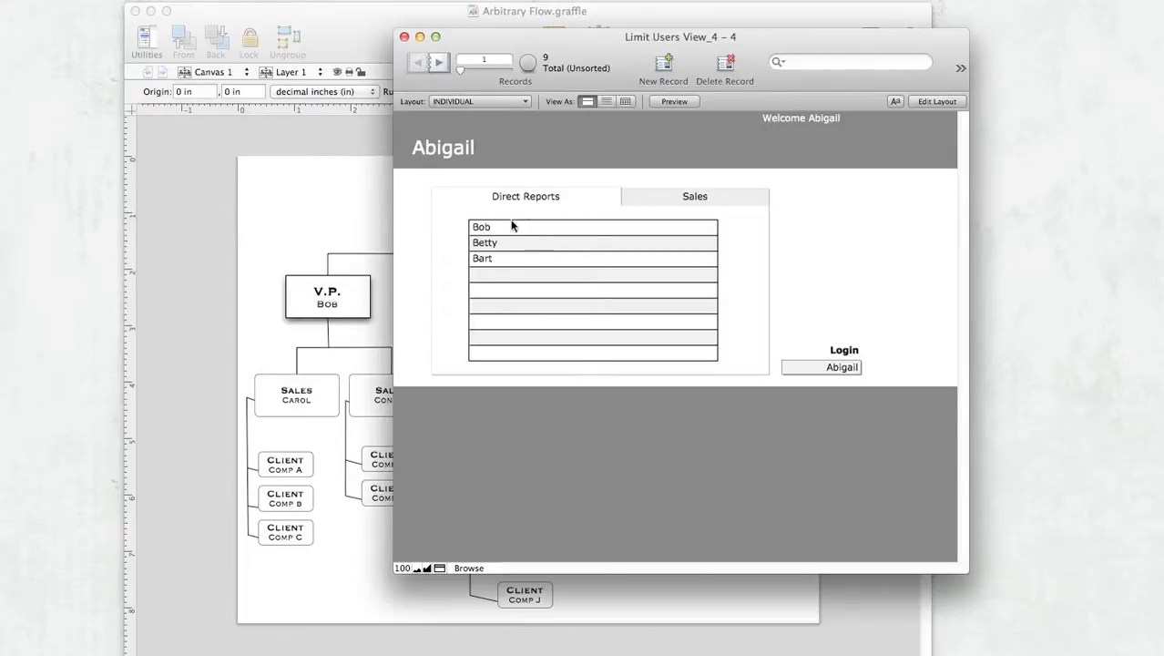
Browse forward from the CEO's record through the V.P. records to record 6, examining each person's direct reports
click(439, 62)
click(438, 62)
click(438, 62)
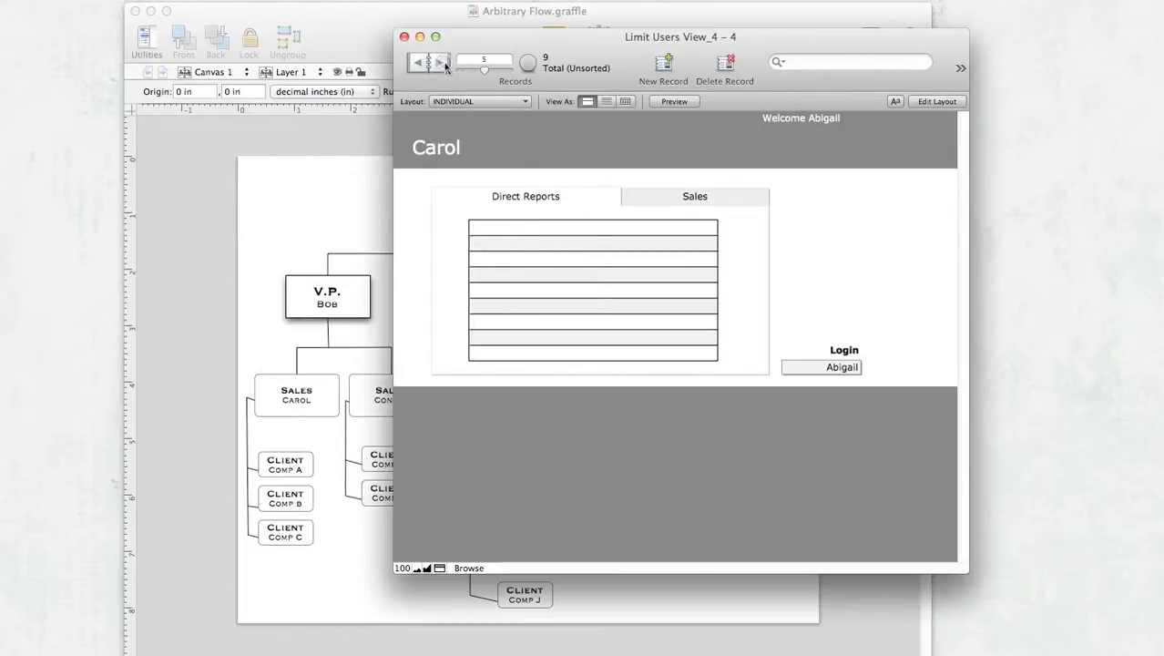
click(438, 61)
click(418, 63)
click(437, 66)
Show the Sales list and step back and forth through the salespeople's records up to record 9, examining their clients
click(711, 194)
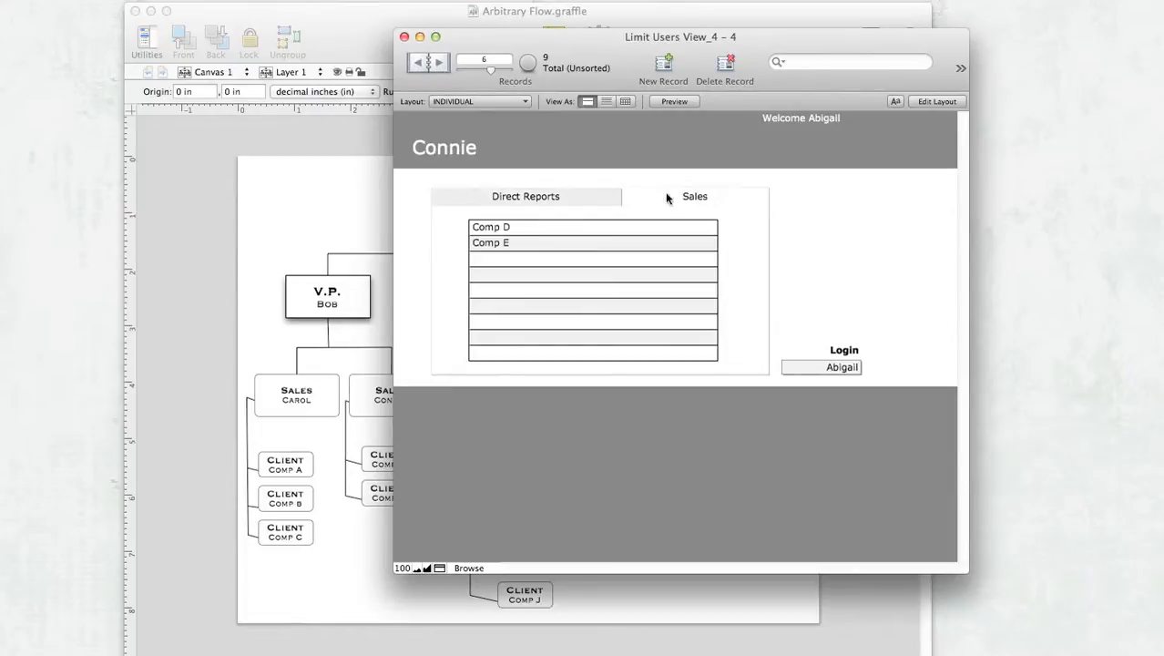
click(419, 67)
click(419, 66)
click(419, 67)
click(438, 65)
click(438, 66)
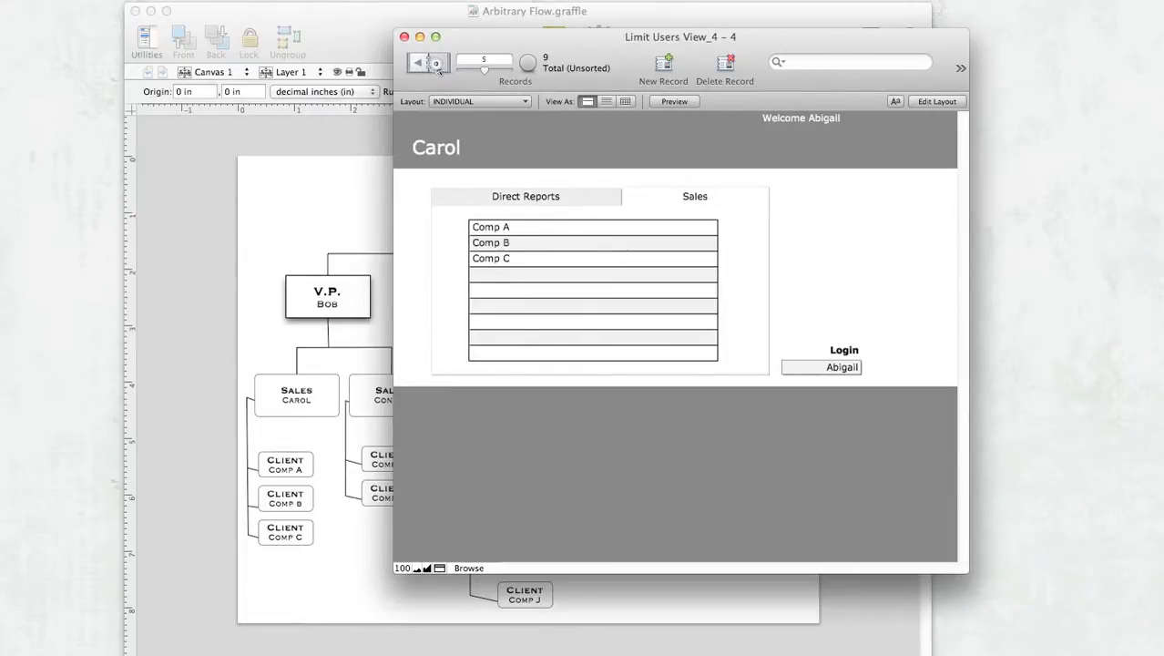
click(438, 64)
click(438, 64)
click(438, 64)
click(438, 64)
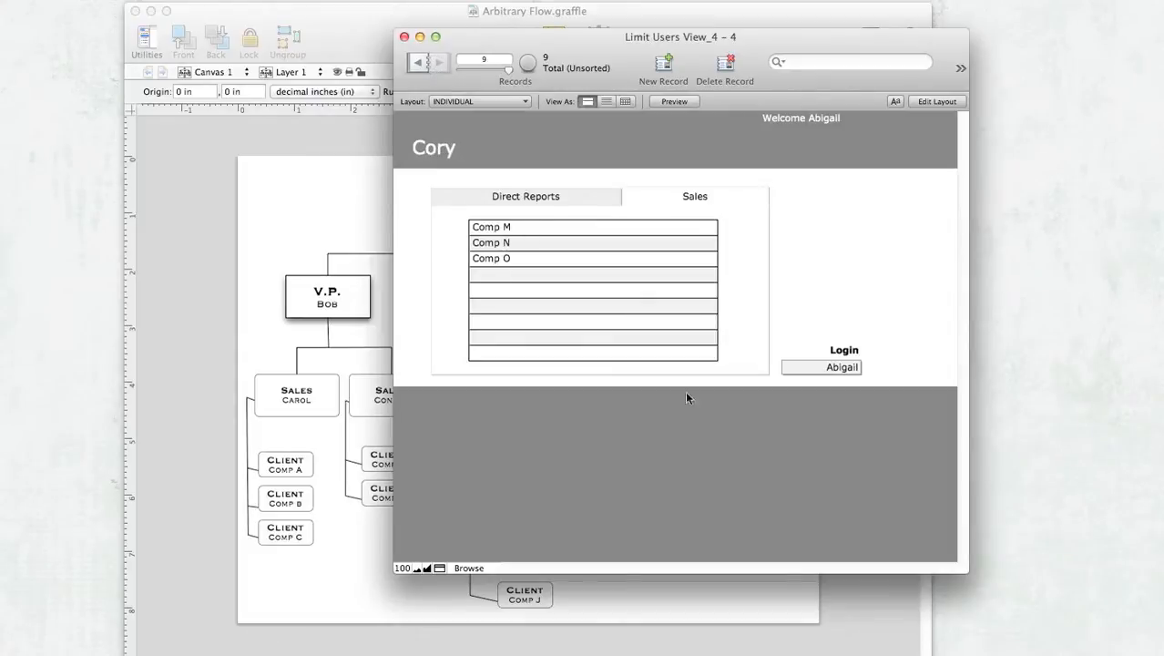
Switch the login to the salesperson responsible for Comp F to Comp J and show that person's Sales list
click(832, 368)
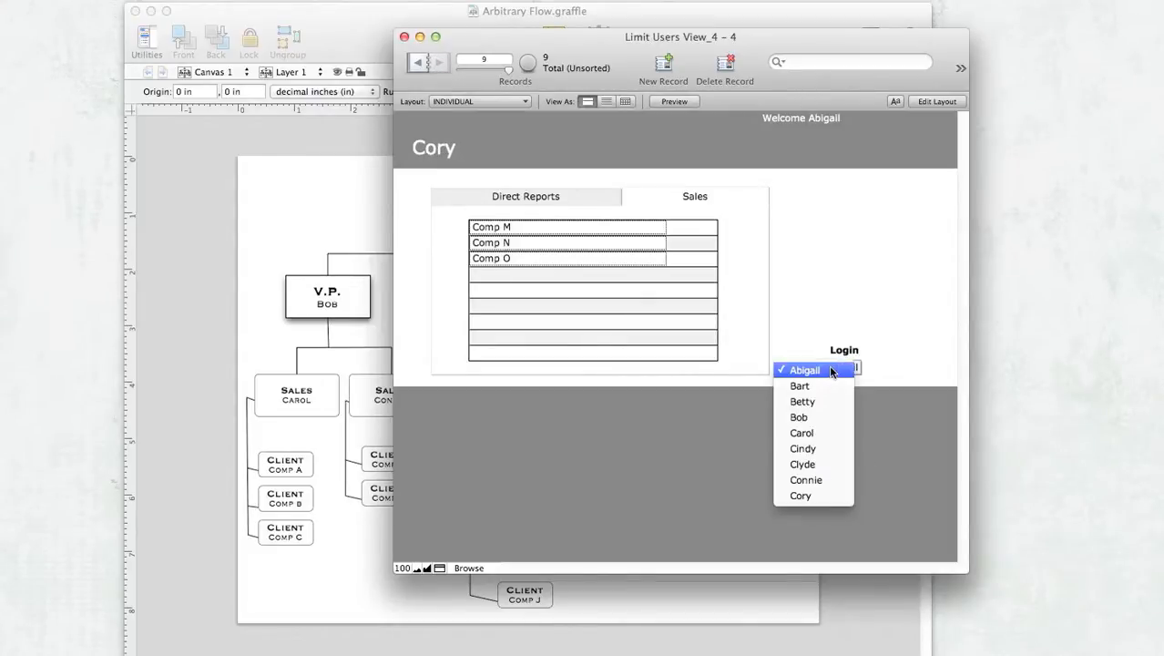
click(832, 370)
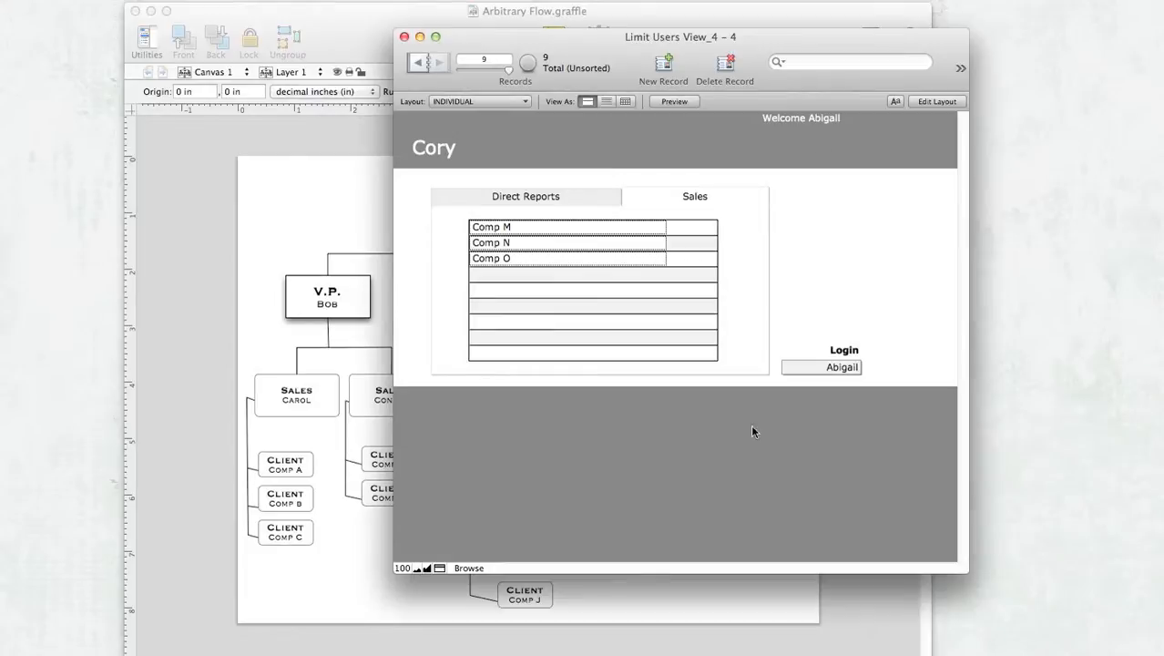
click(826, 373)
click(838, 464)
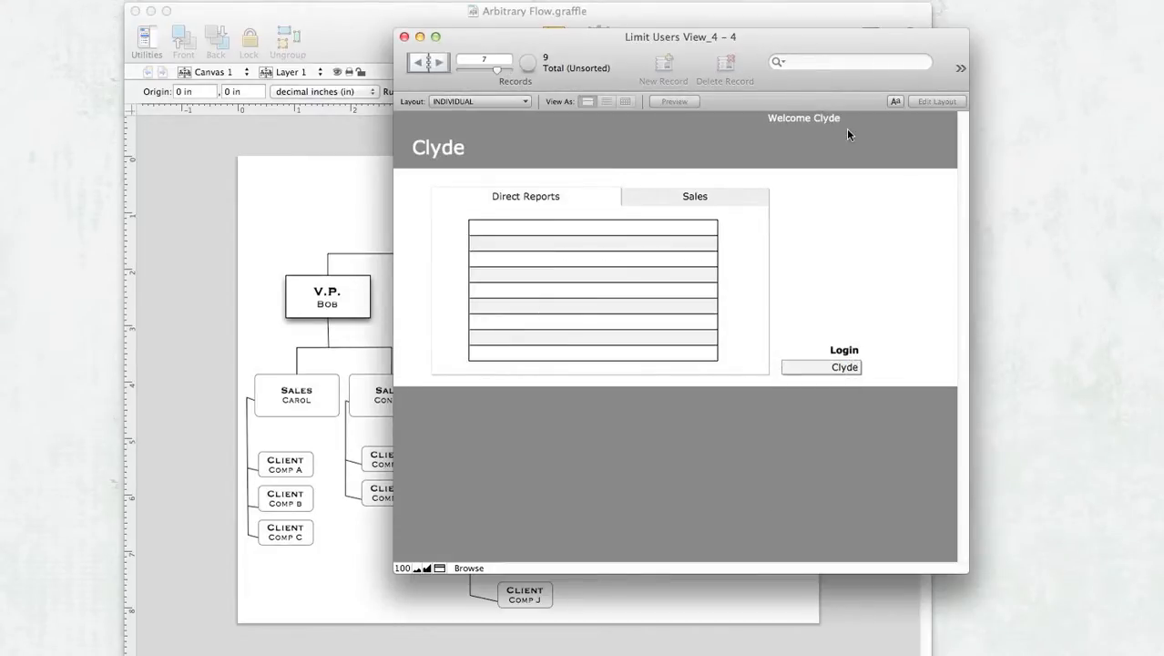
click(695, 196)
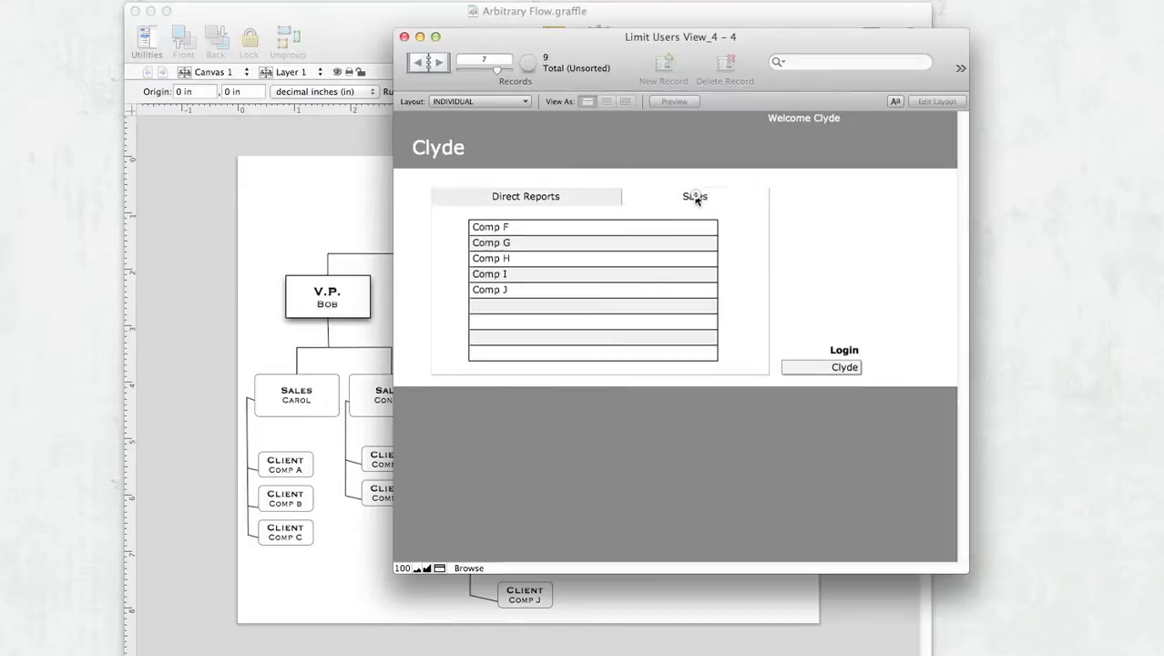
Switch the login to the V.P. in the middle branch of the chart and check the Sales and Direct Reports lists
click(834, 369)
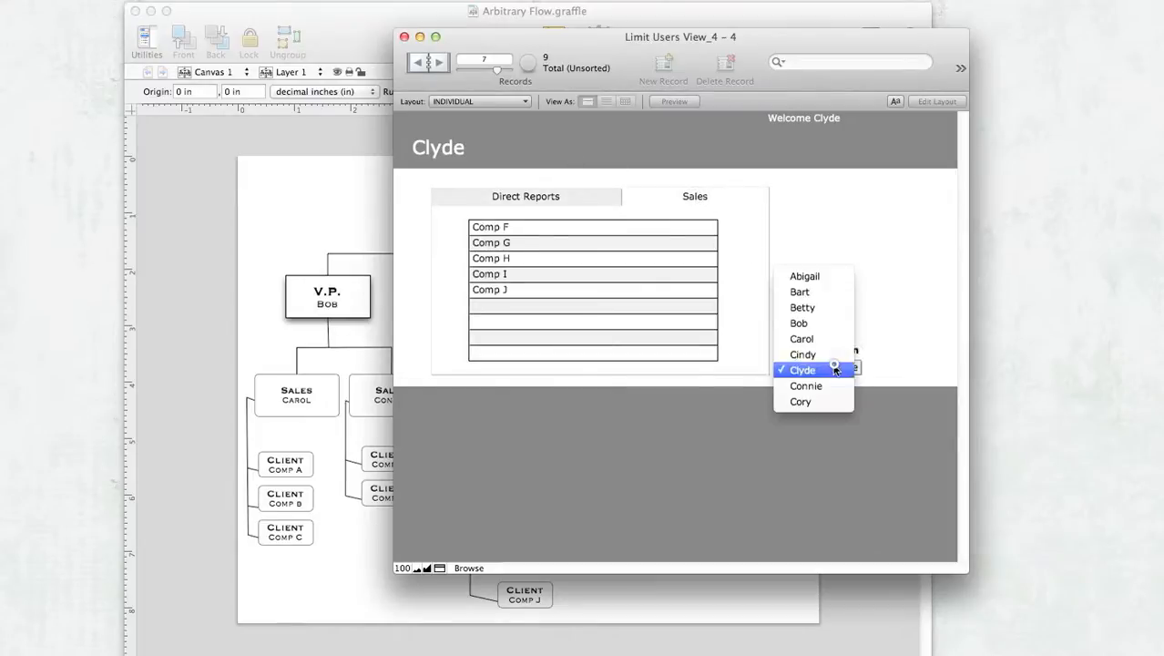
click(830, 310)
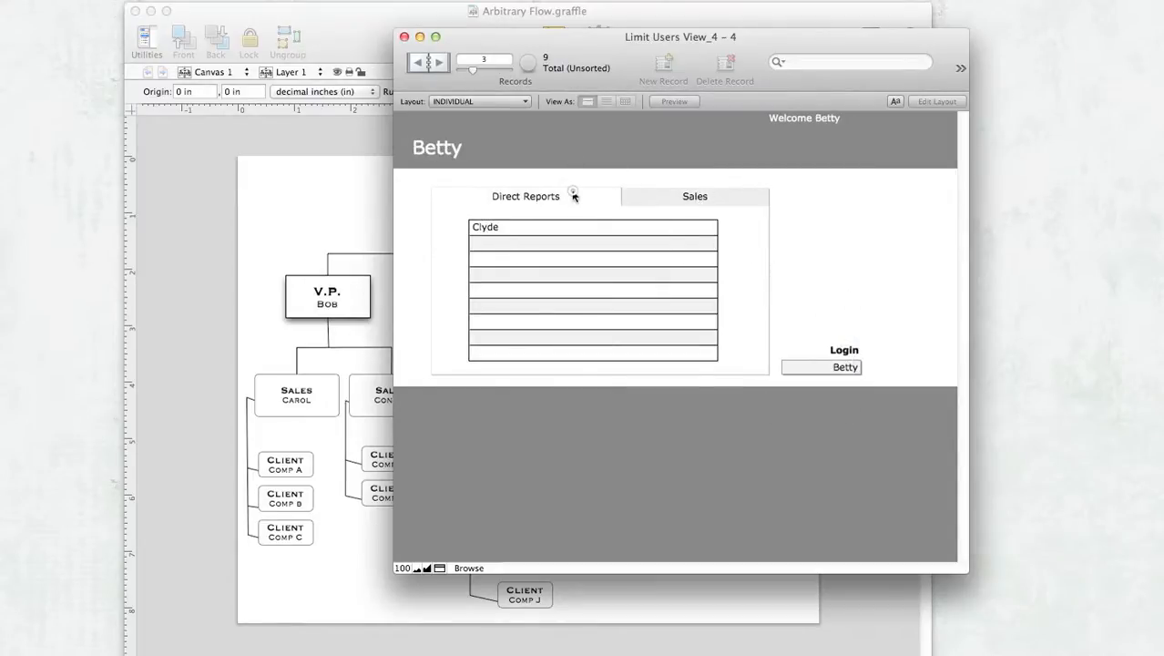
click(648, 195)
click(609, 196)
Switch the login to the CEO and open the CLIENT List layout to examine all accessible clients
click(516, 96)
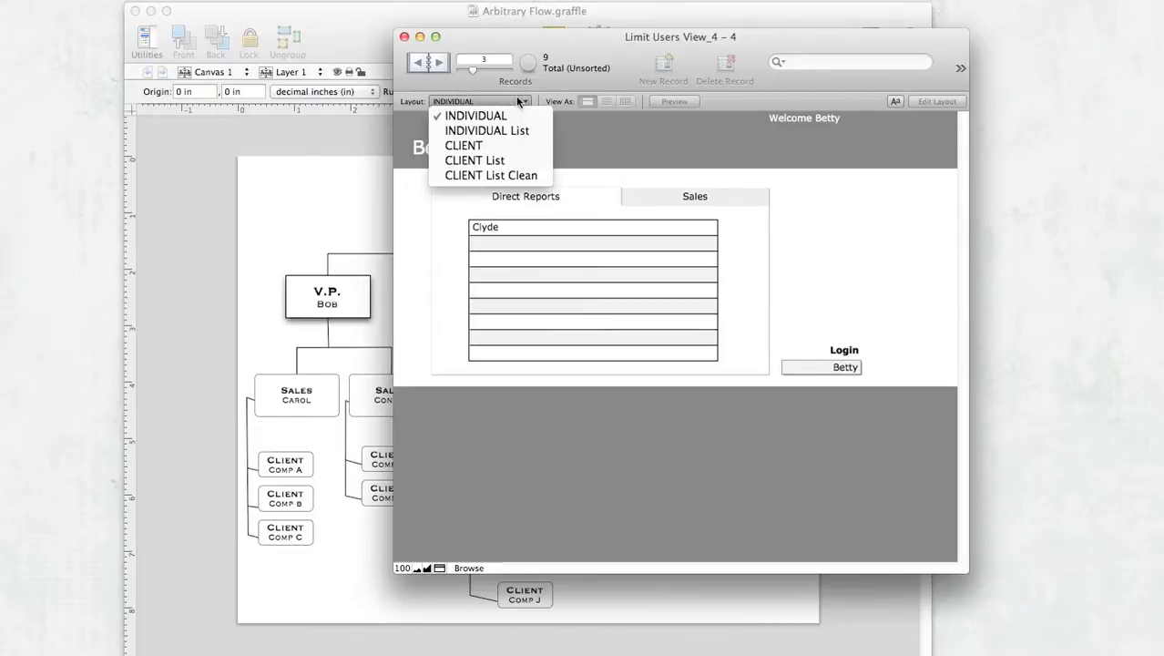
click(516, 95)
click(829, 363)
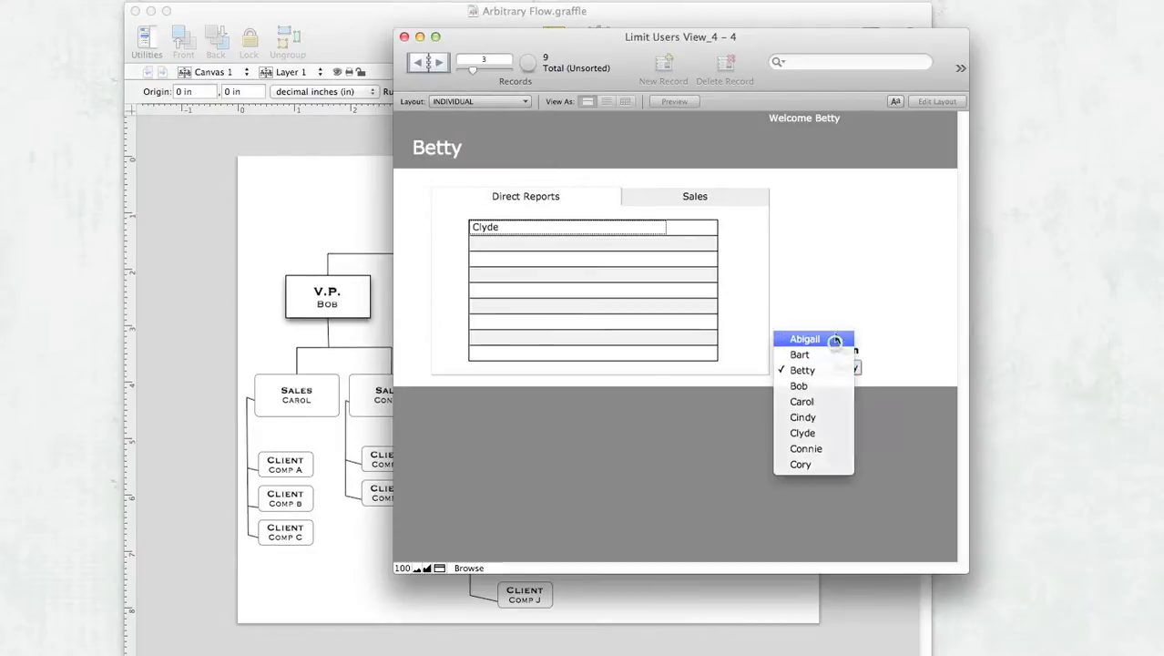
click(831, 333)
click(487, 101)
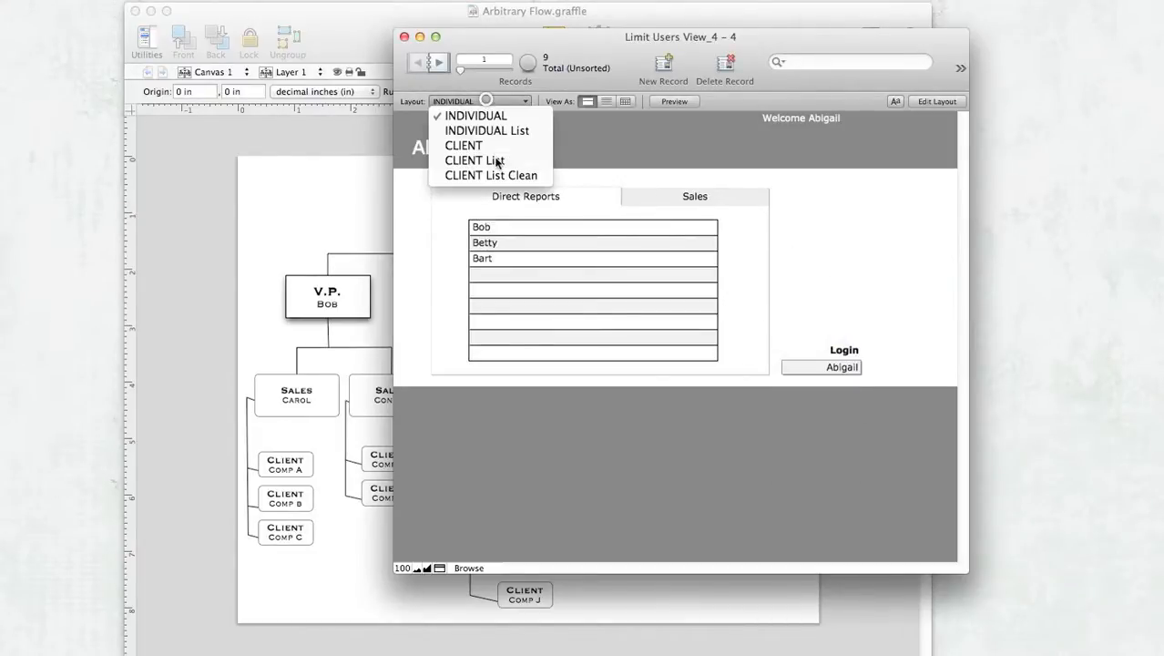
click(497, 162)
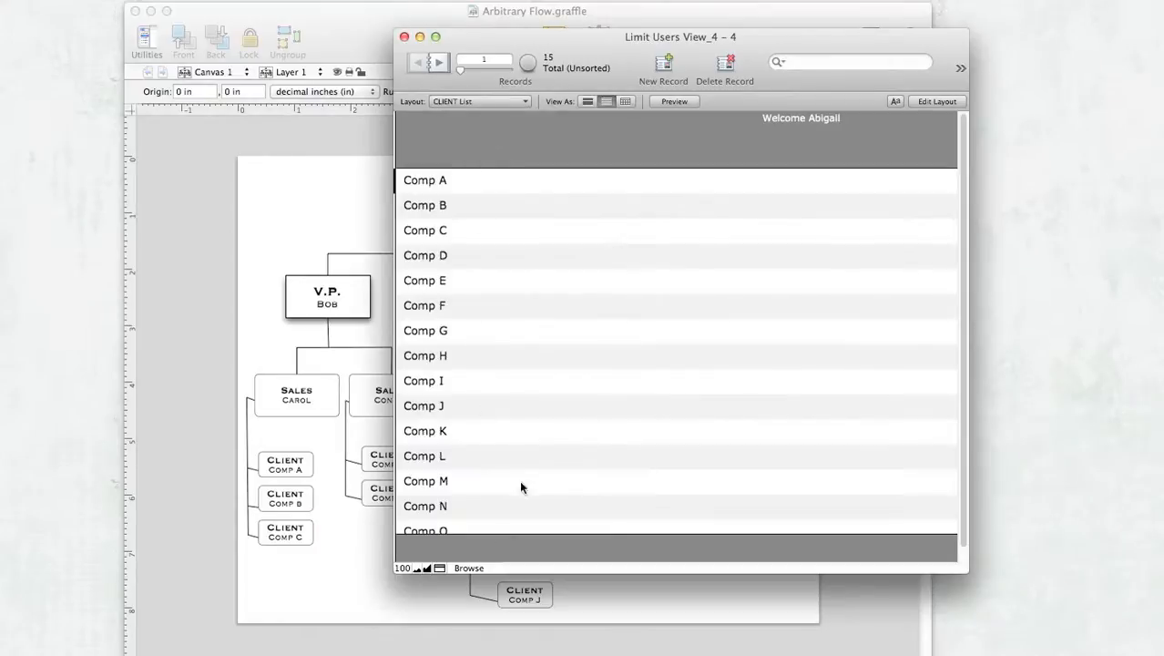
scroll(568, 366, down, 1)
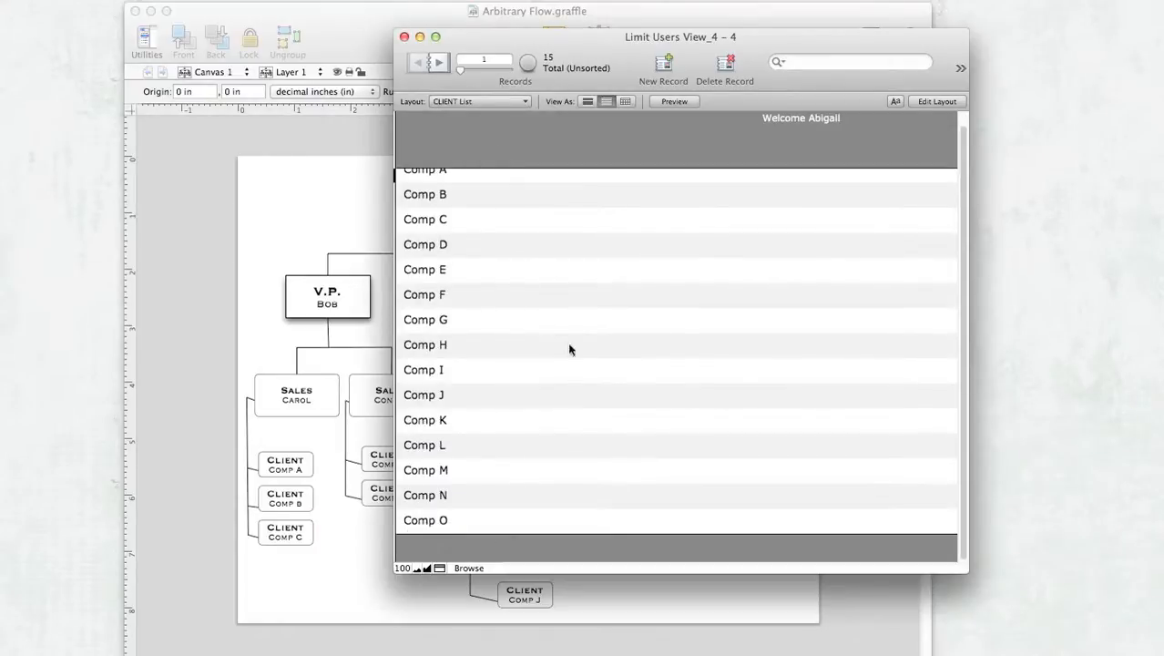
Return to the INDIVIDUAL layout and switch the login to the V.P. in record 2
click(477, 105)
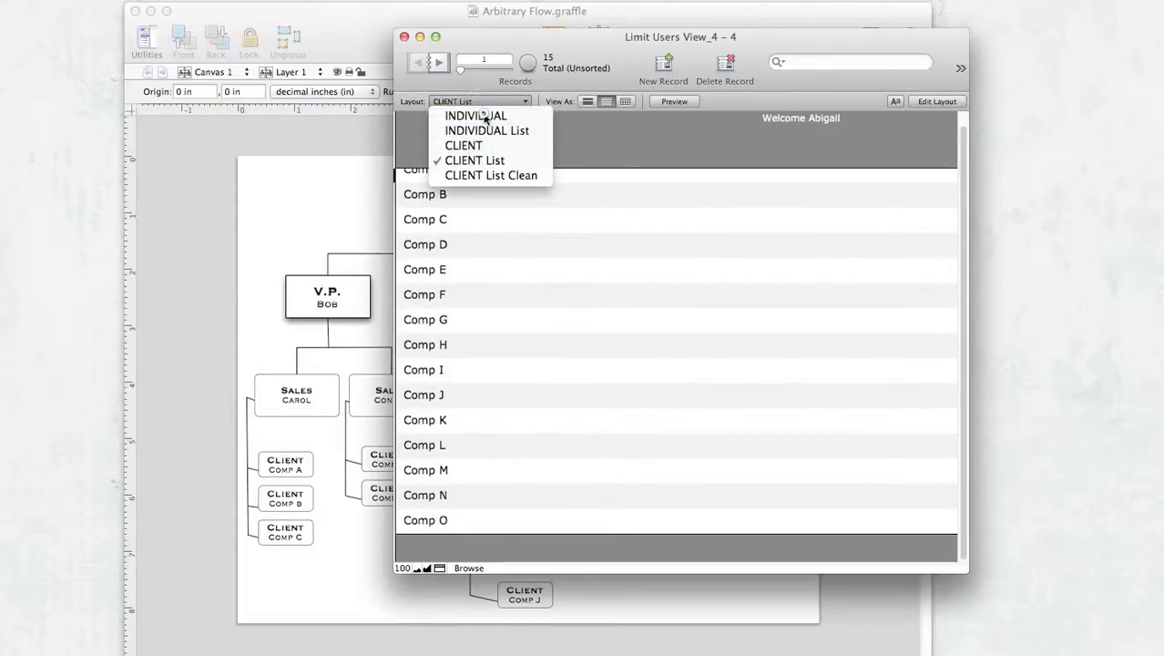
click(486, 116)
click(840, 366)
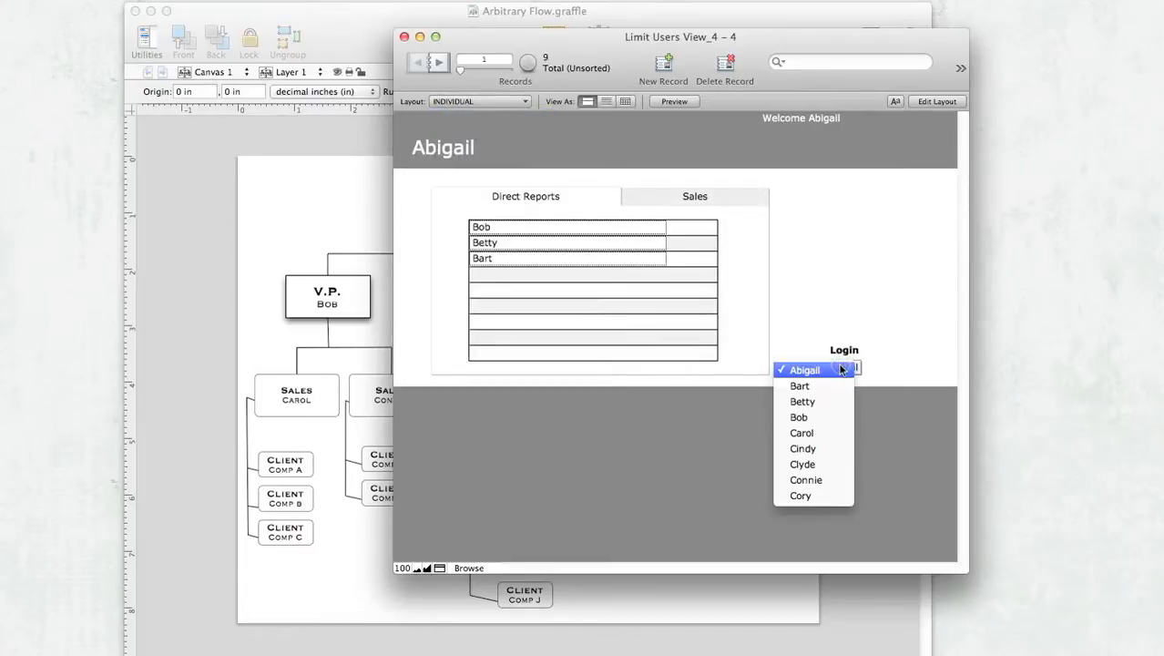
click(832, 417)
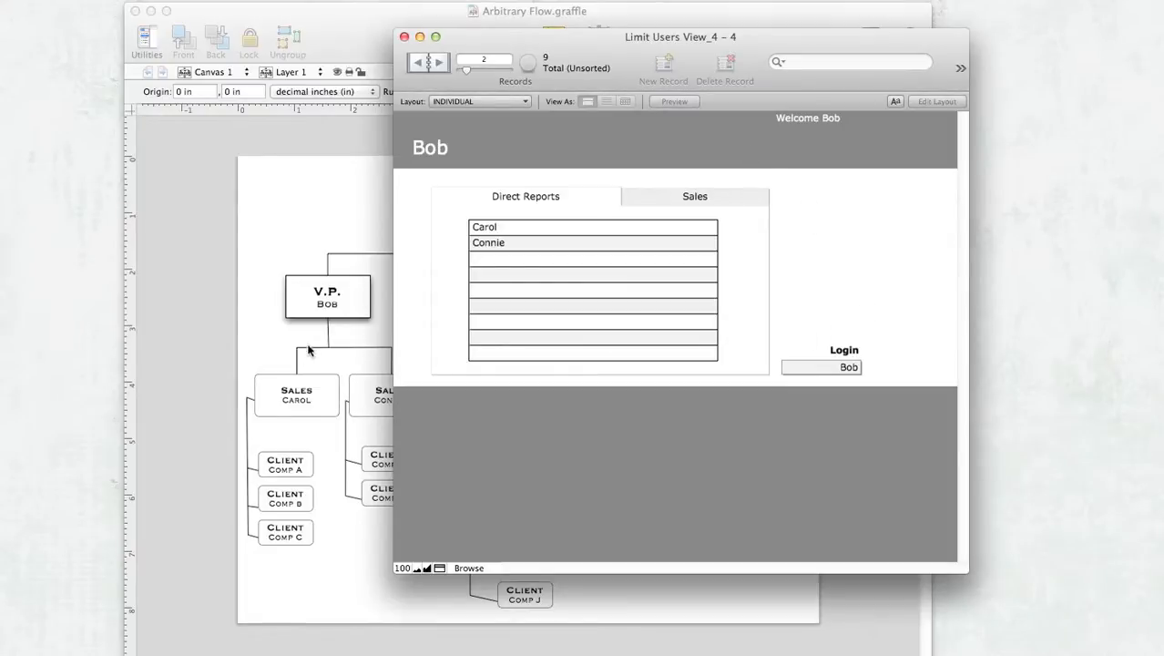
Consult the organization chart, and open the CLIENT List layout to examine which clients this V.P. can access
click(271, 348)
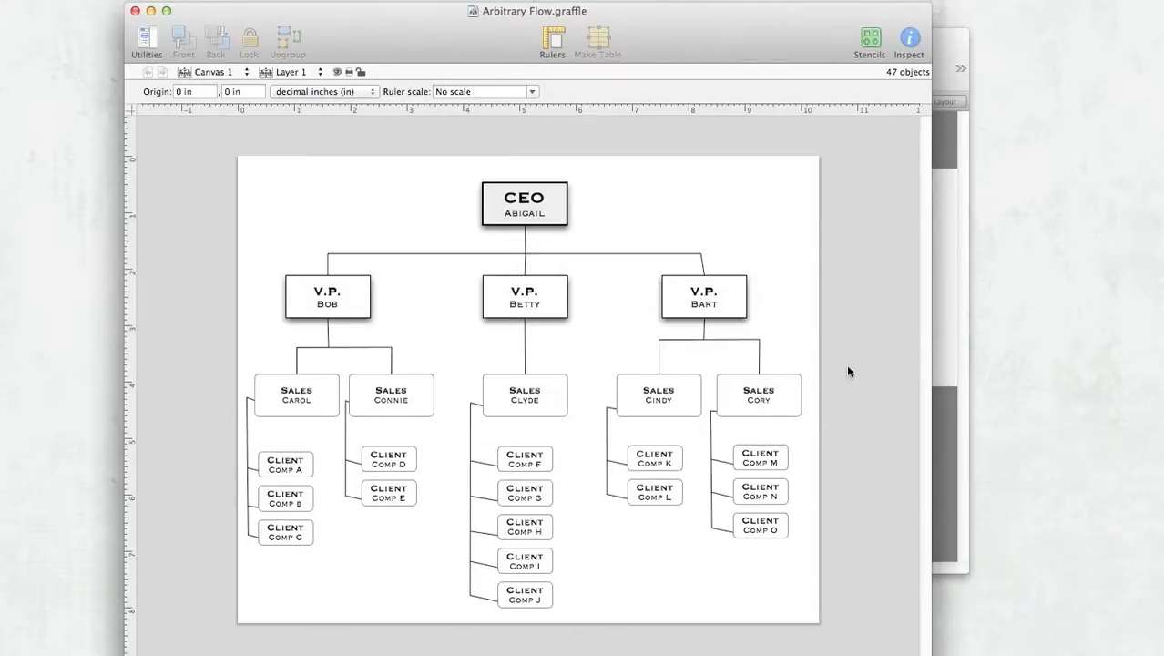
click(948, 351)
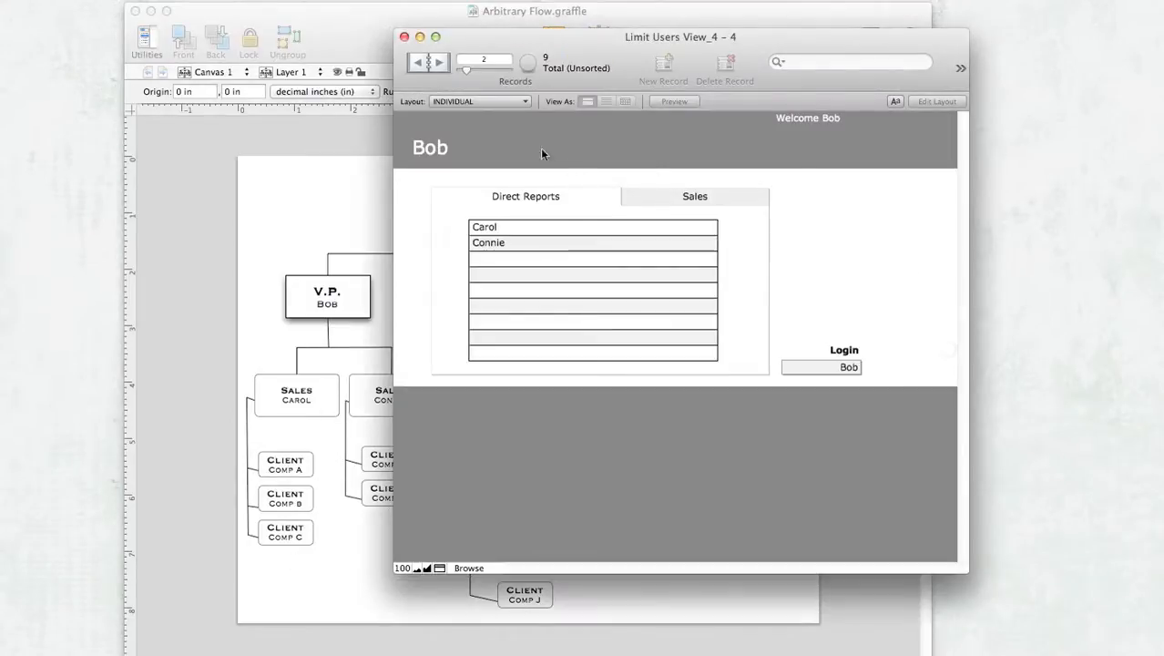
click(480, 101)
click(496, 161)
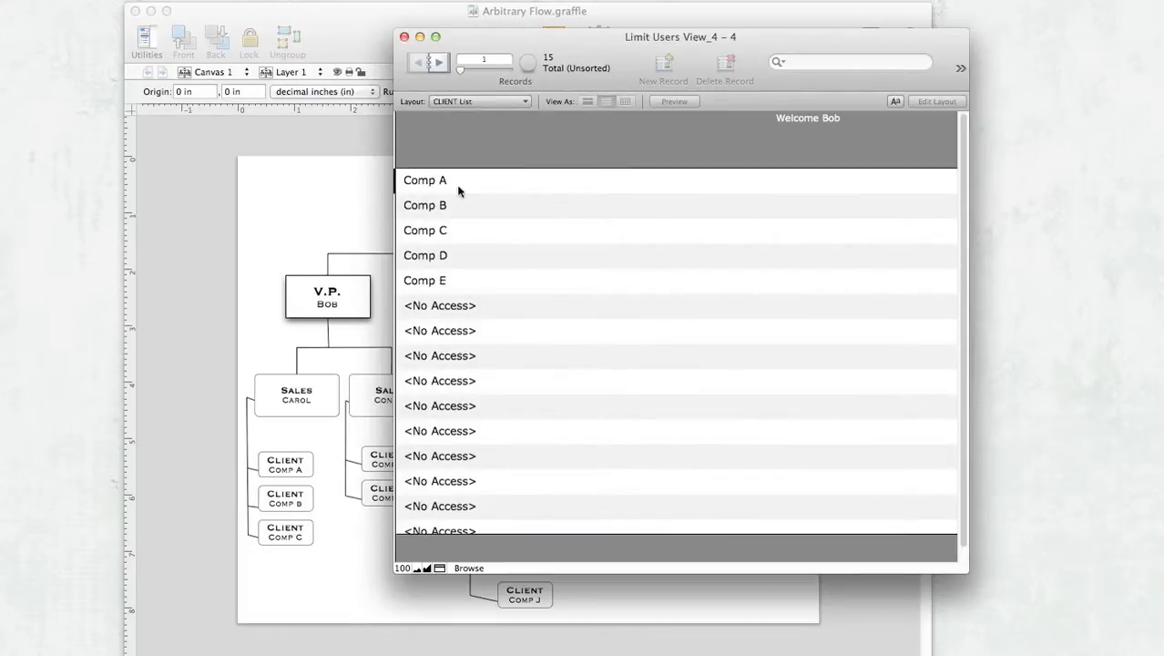
Return to the INDIVIDUAL layout and switch the login to the salesperson responsible for Comp D and Comp E
click(448, 102)
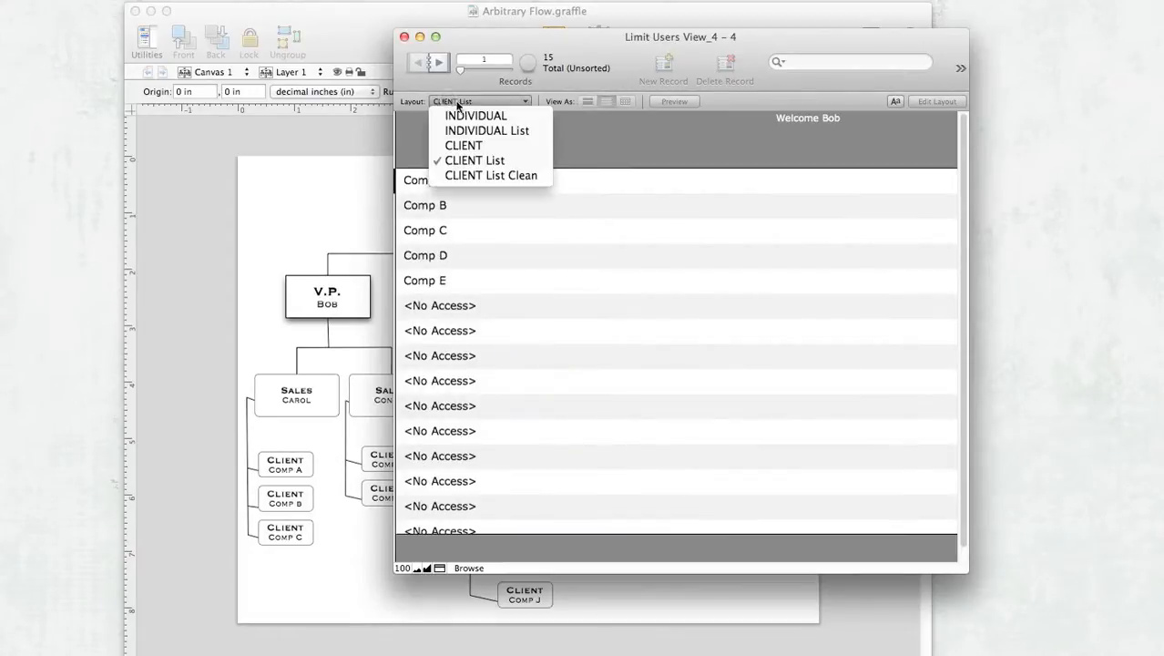
click(508, 117)
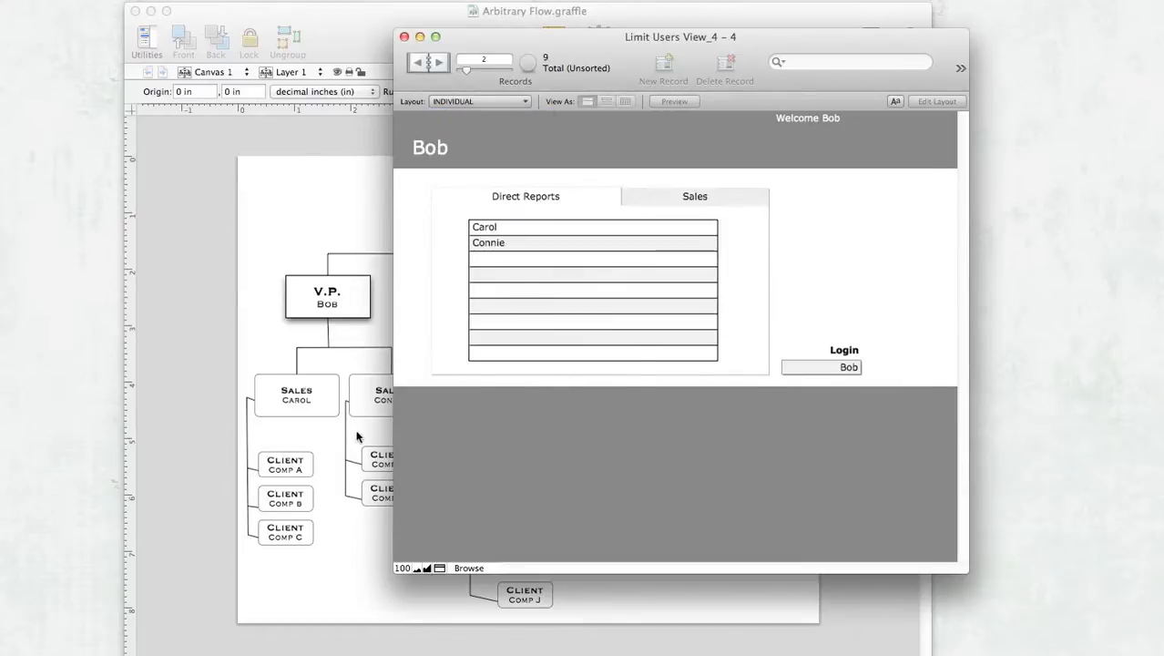
click(357, 437)
click(951, 358)
click(846, 368)
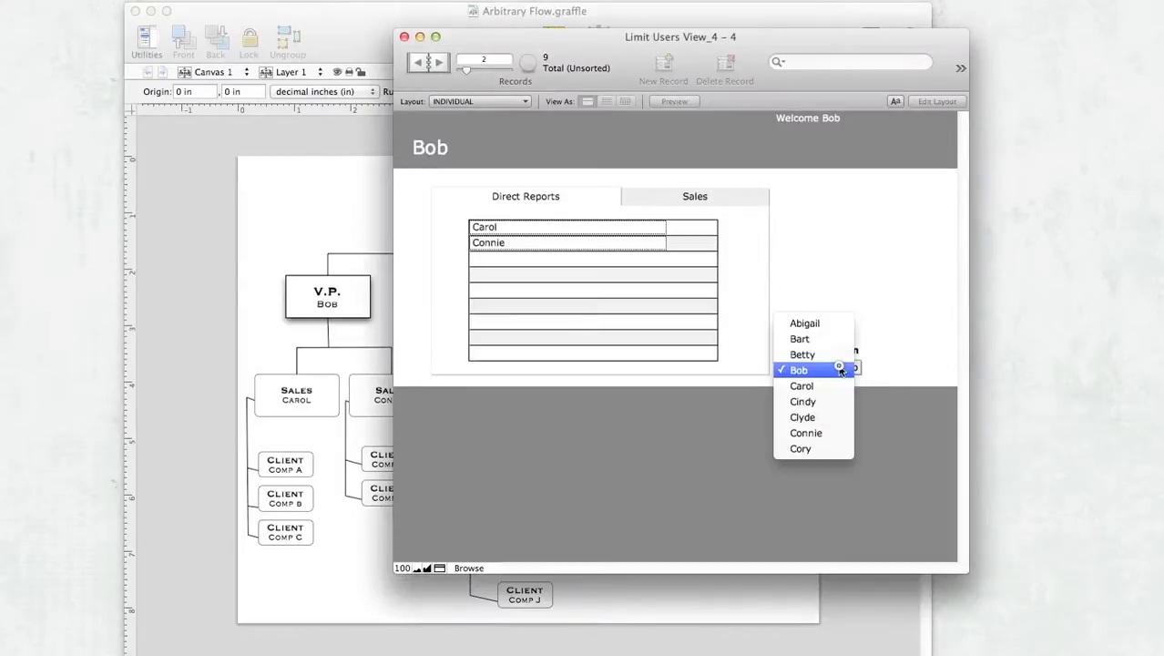
click(826, 431)
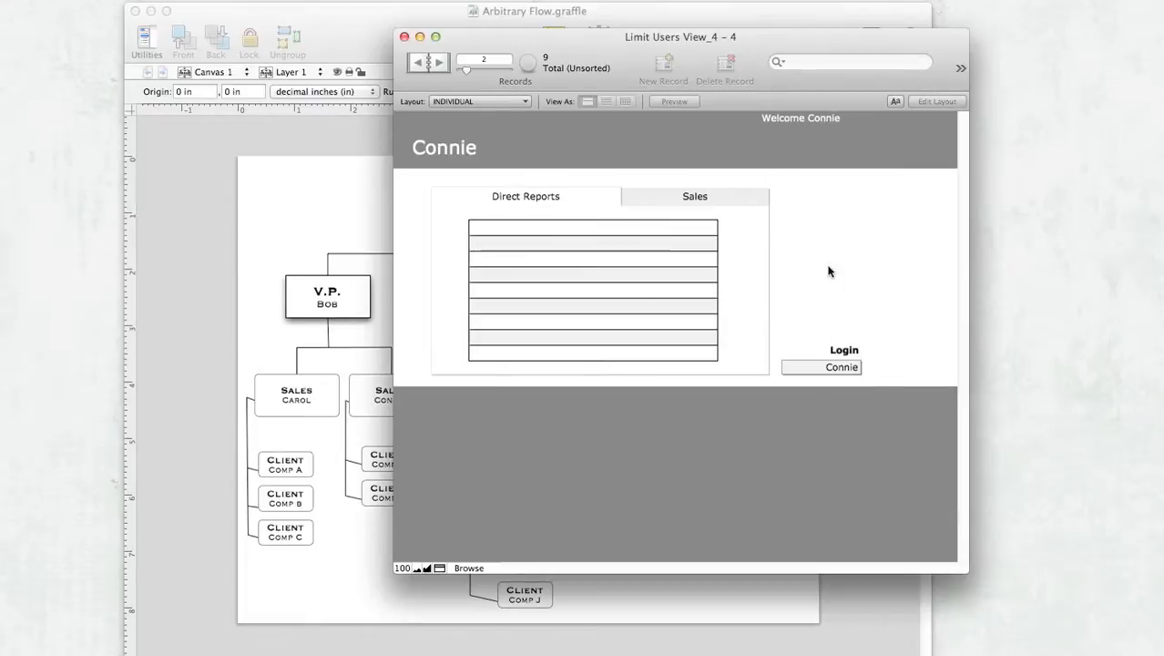
Open the CLIENT List layout to examine which clients this salesperson can access, and return to the INDIVIDUAL layout
click(446, 98)
click(467, 161)
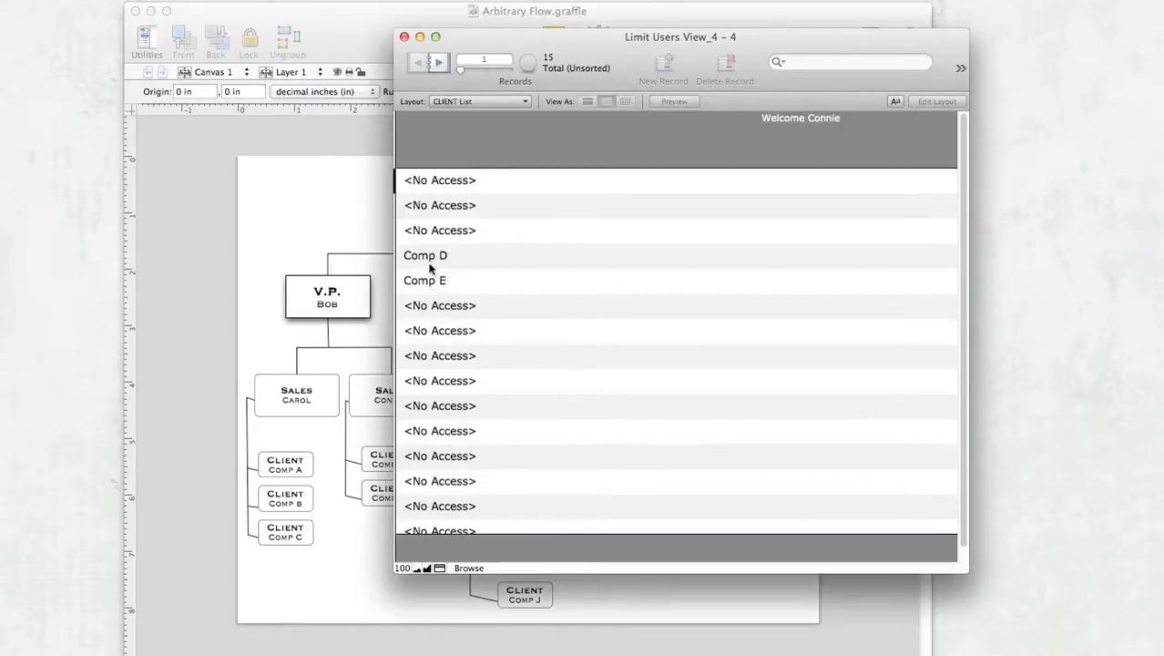
click(476, 101)
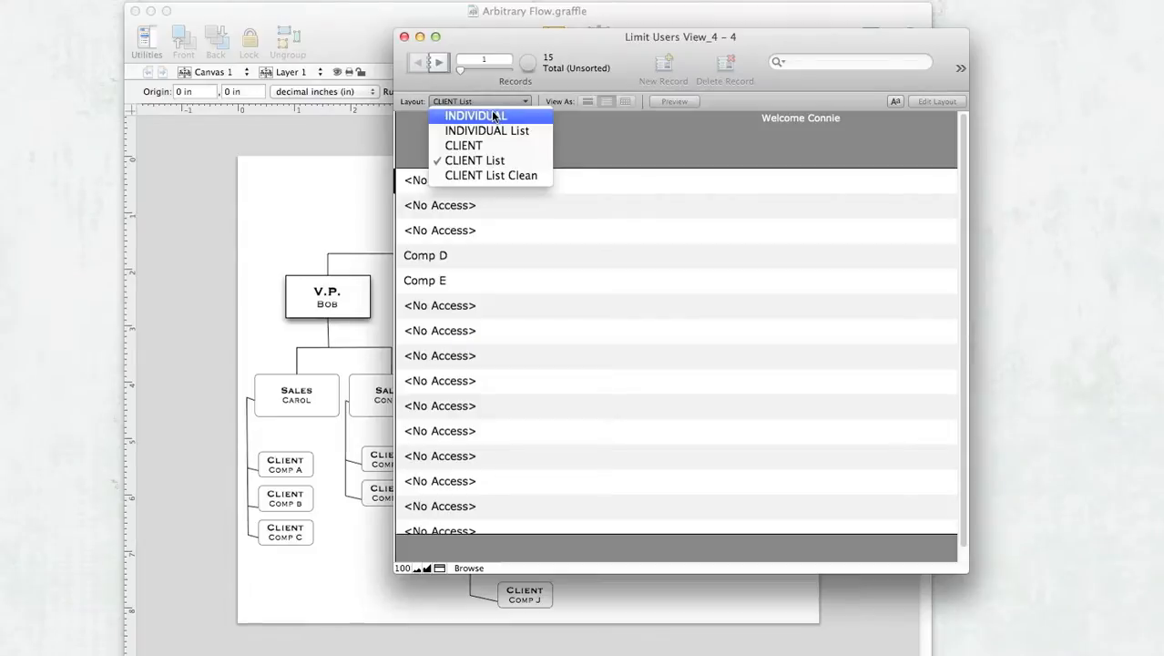
click(493, 114)
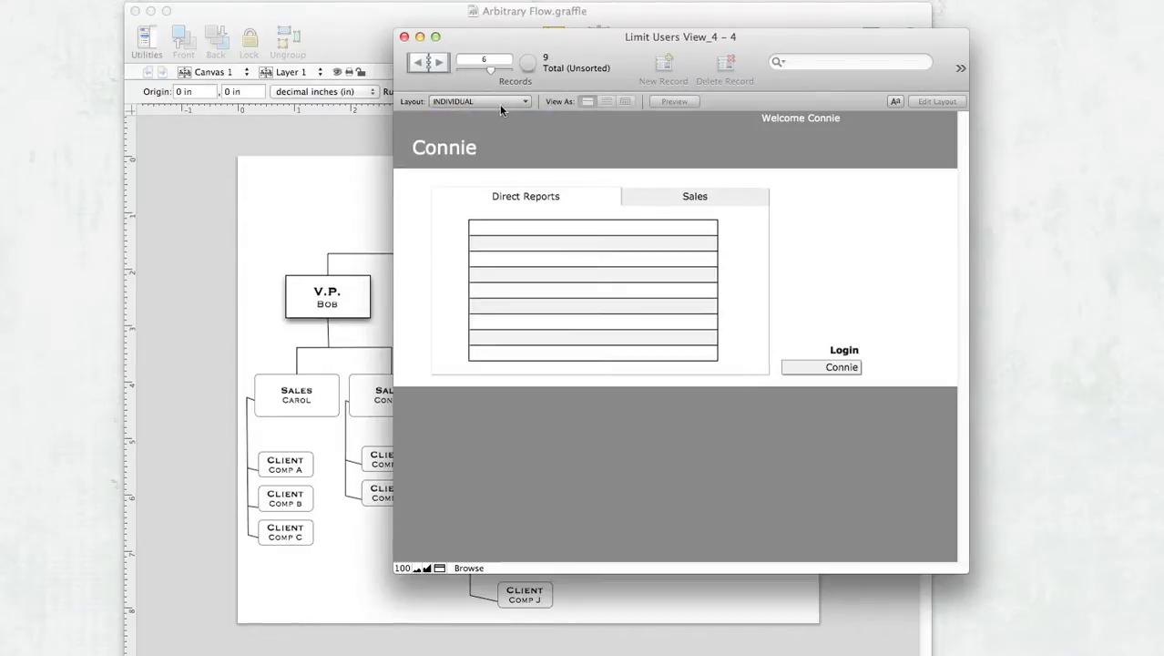
Check which file management commands the salesperson can use, and switch the login to the CEO
click(182, 1)
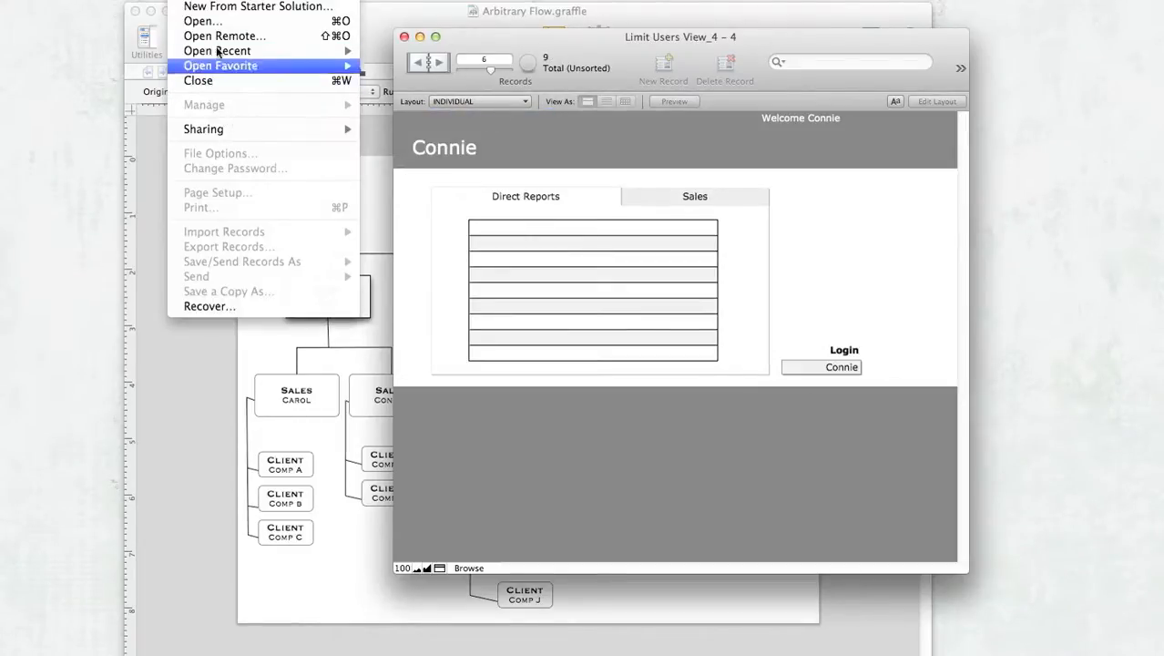
click(215, 1)
click(833, 367)
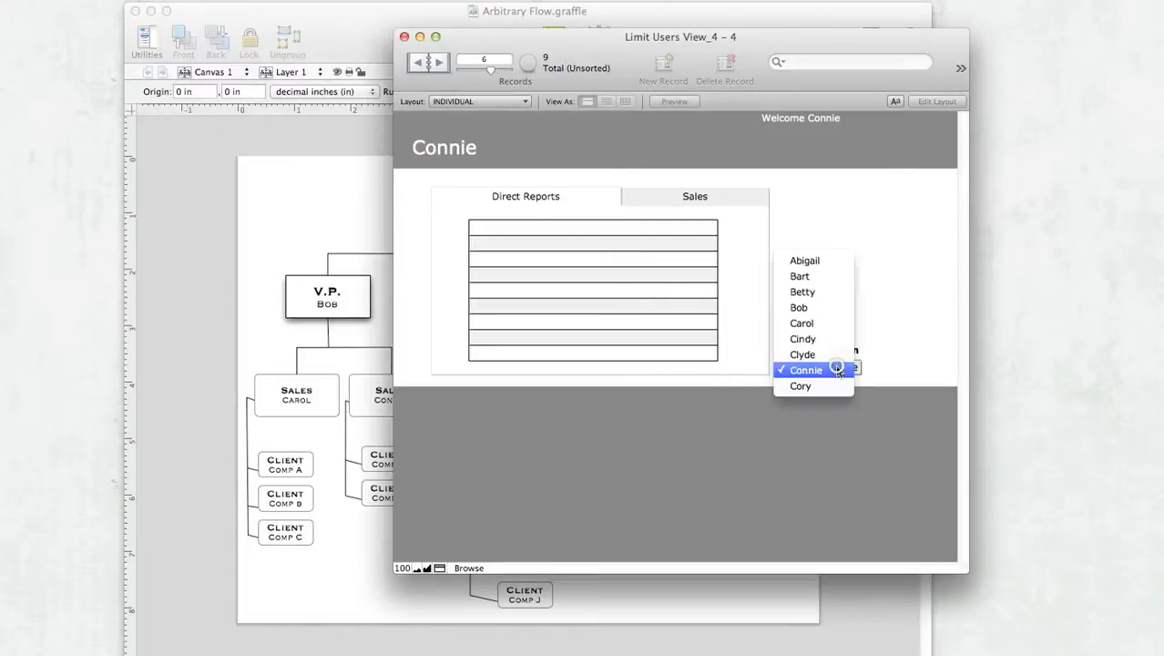
click(826, 255)
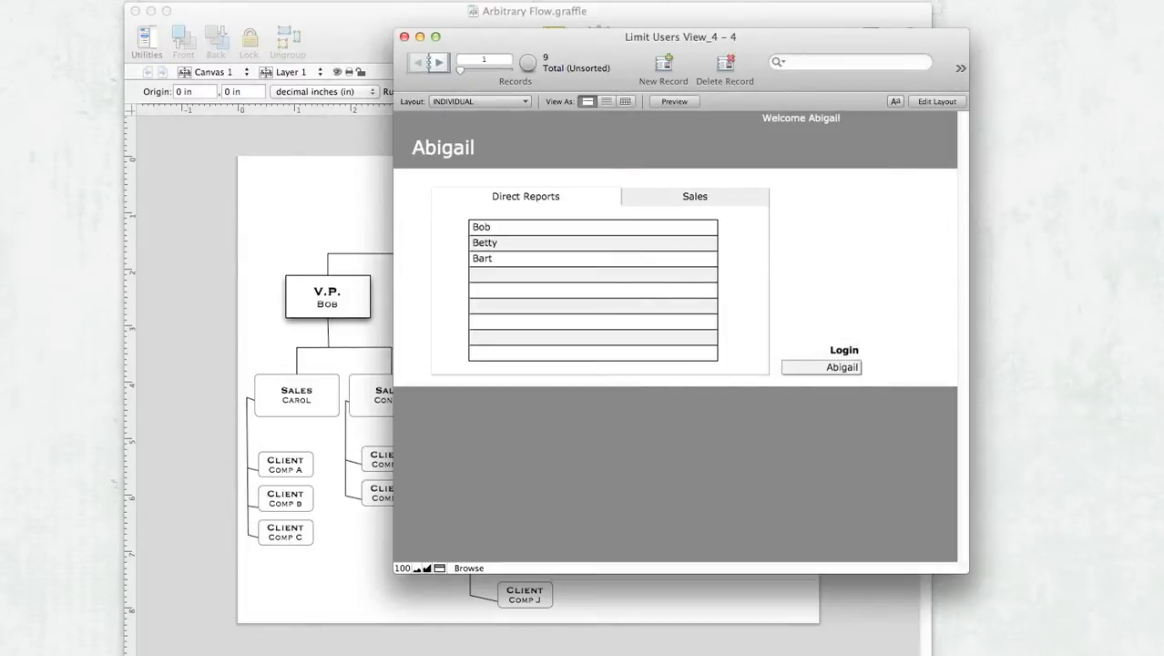
Open the security settings and bring up the custom record privileges of the Sales privilege set
click(182, 1)
mouse_move(254, 110)
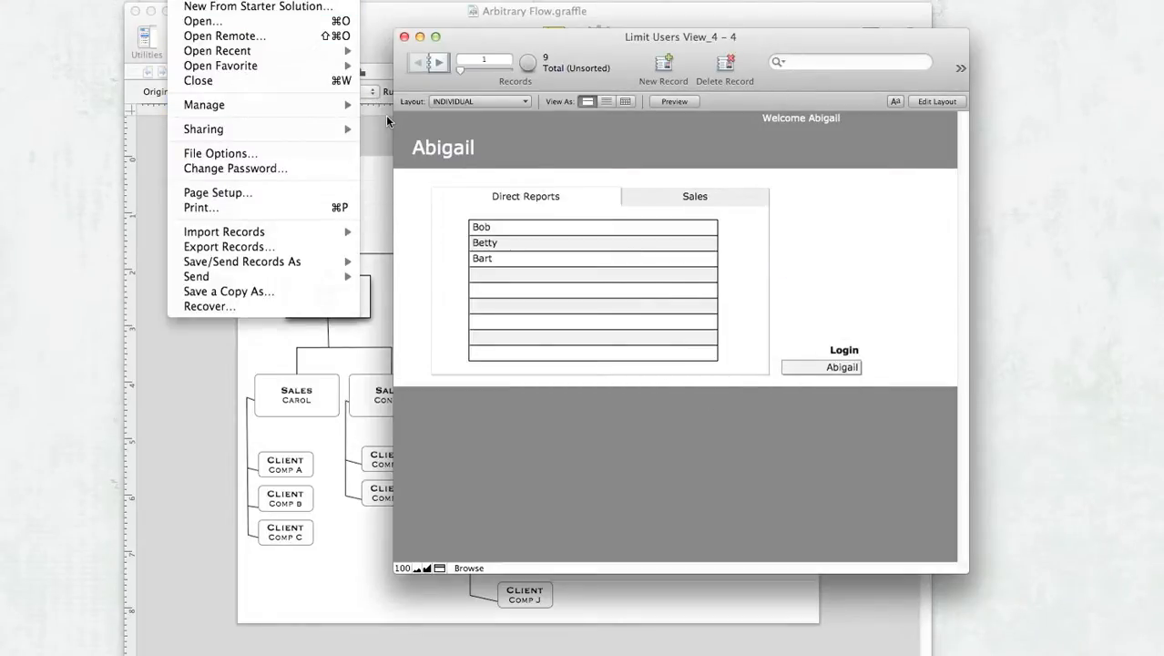
click(400, 120)
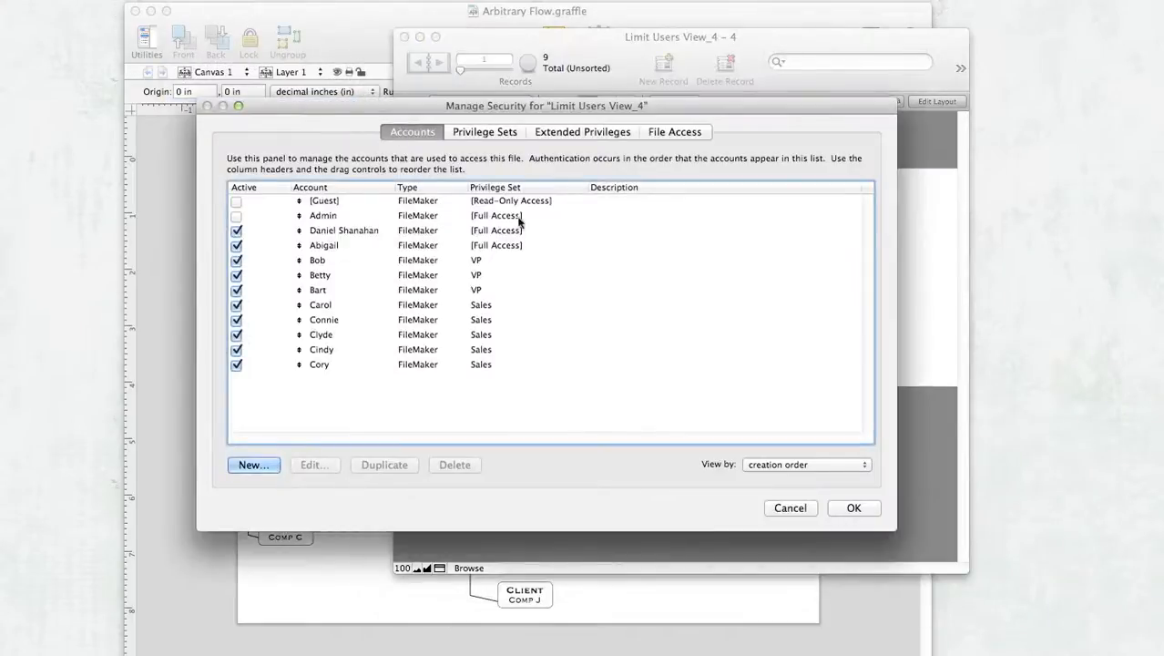
click(482, 133)
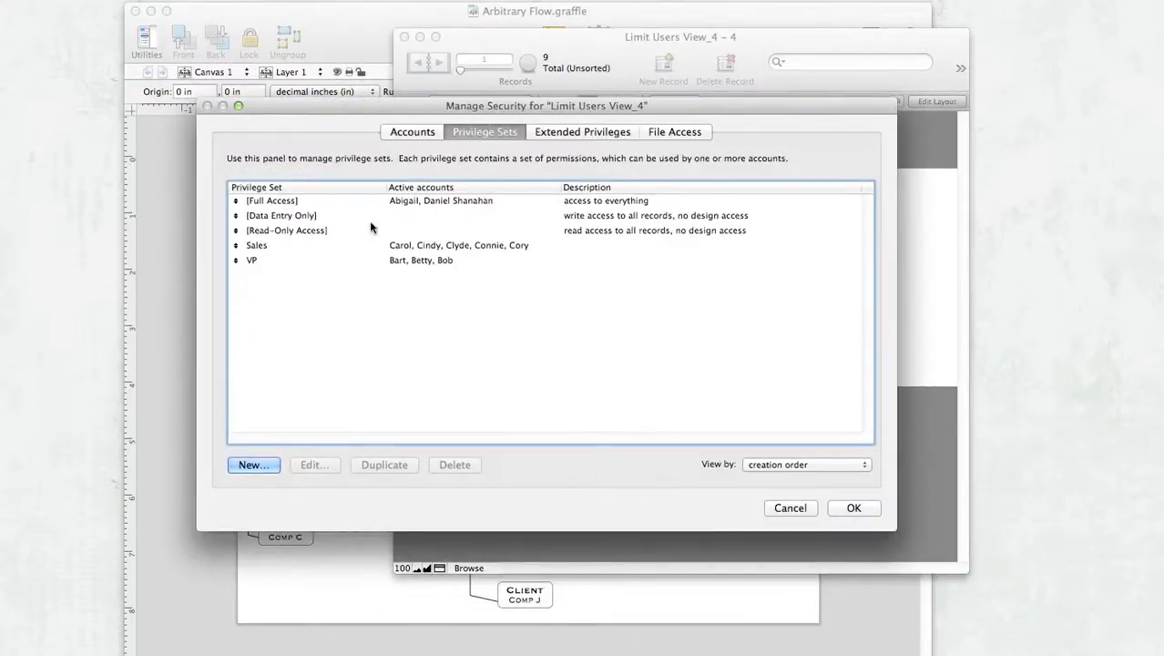
double_click(256, 246)
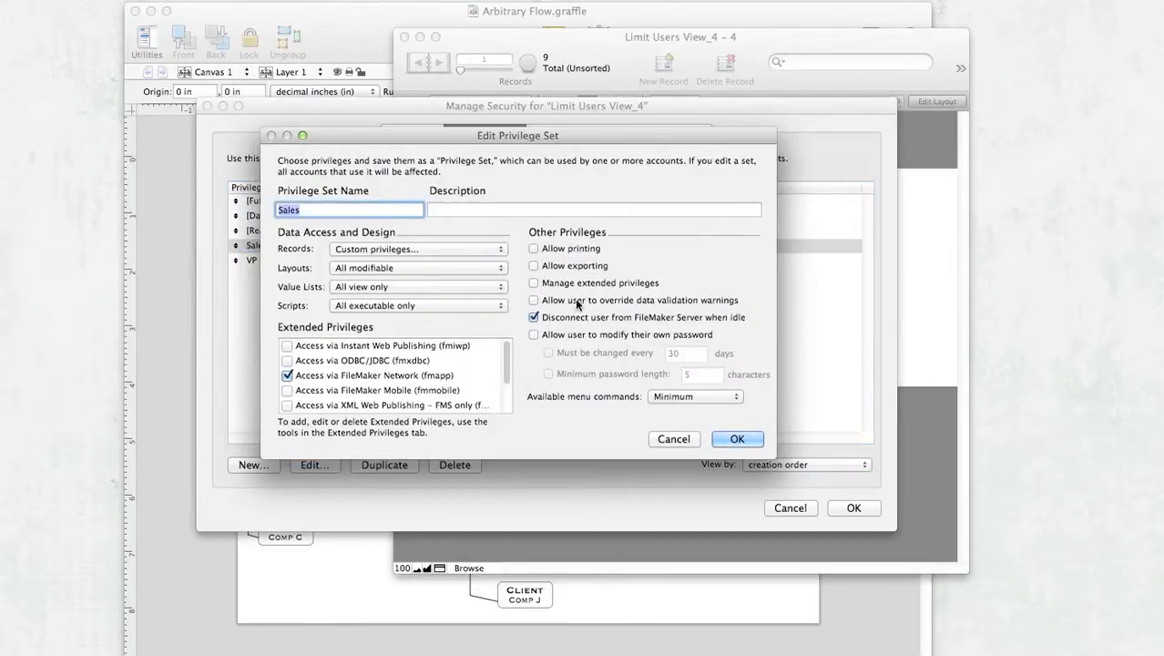
click(412, 249)
click(407, 250)
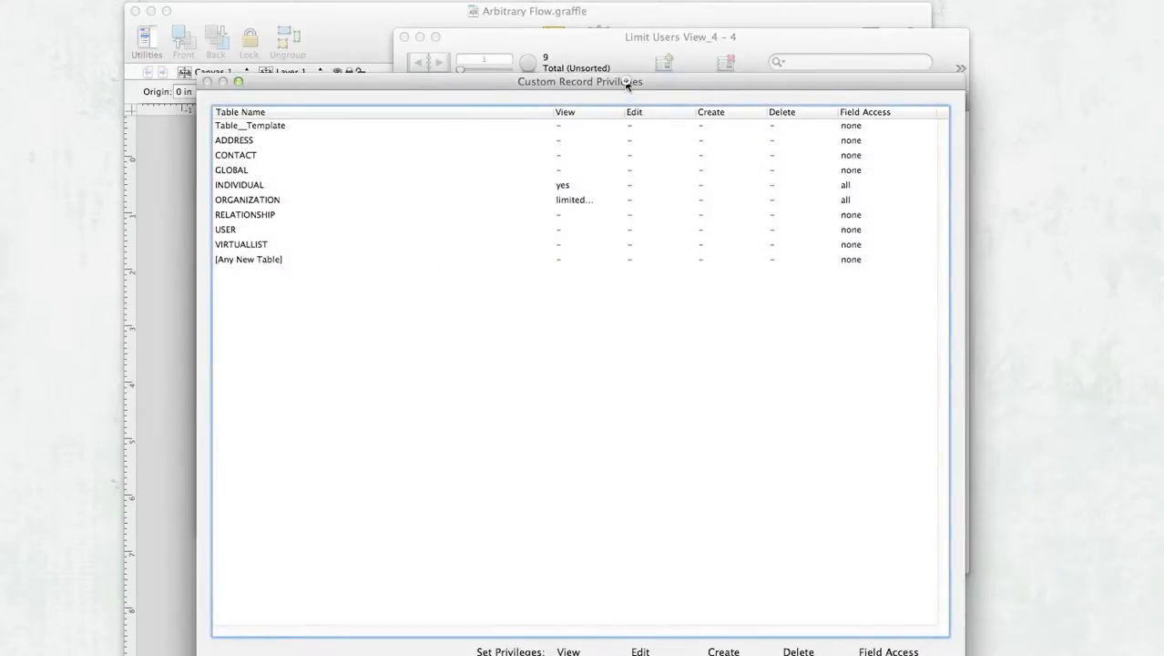
Examine the limited View calculation that controls which ORGANIZATION records the Sales privilege set can view
drag(626, 85, 625, 3)
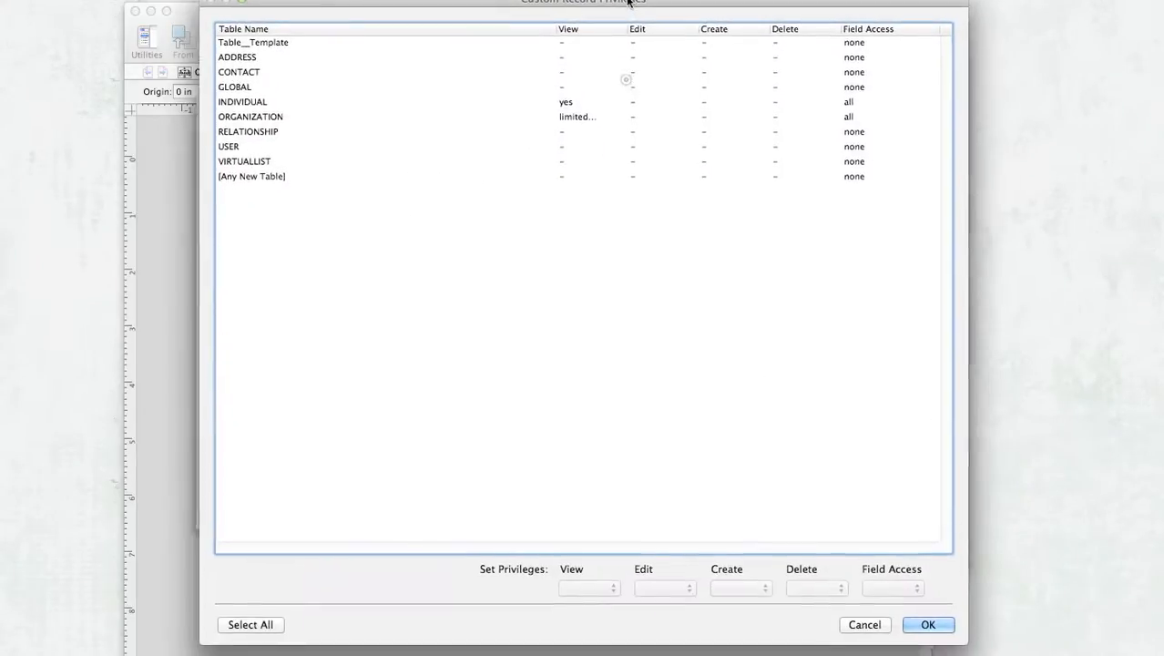
click(267, 117)
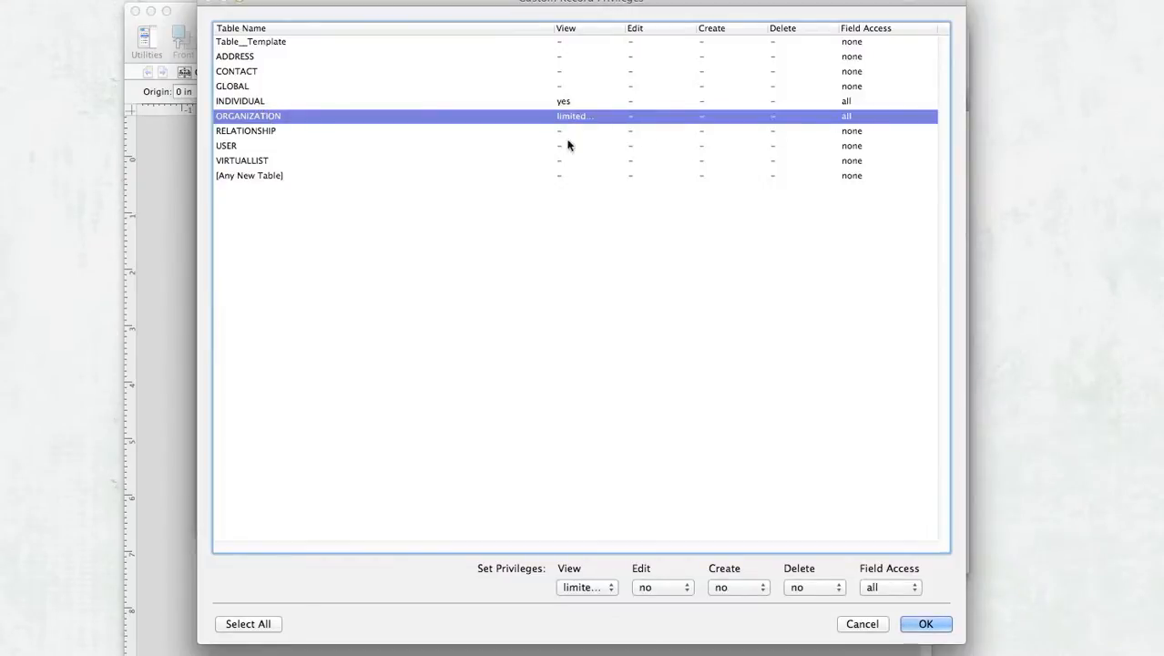
click(598, 588)
click(598, 589)
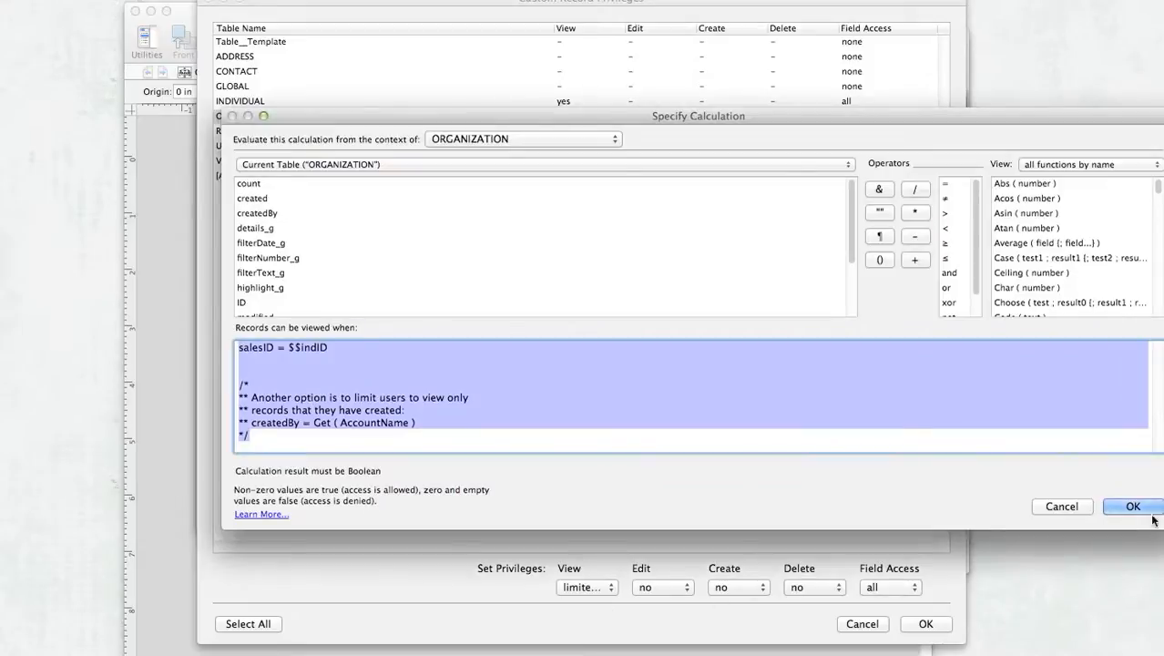
click(1062, 506)
click(602, 588)
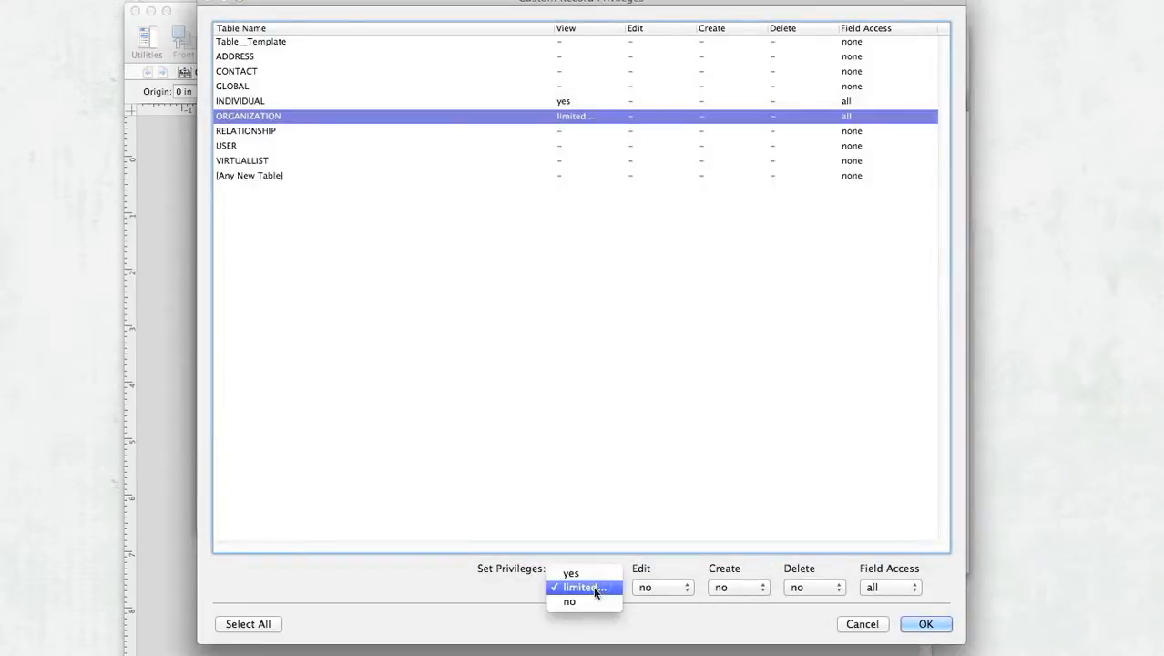
click(587, 588)
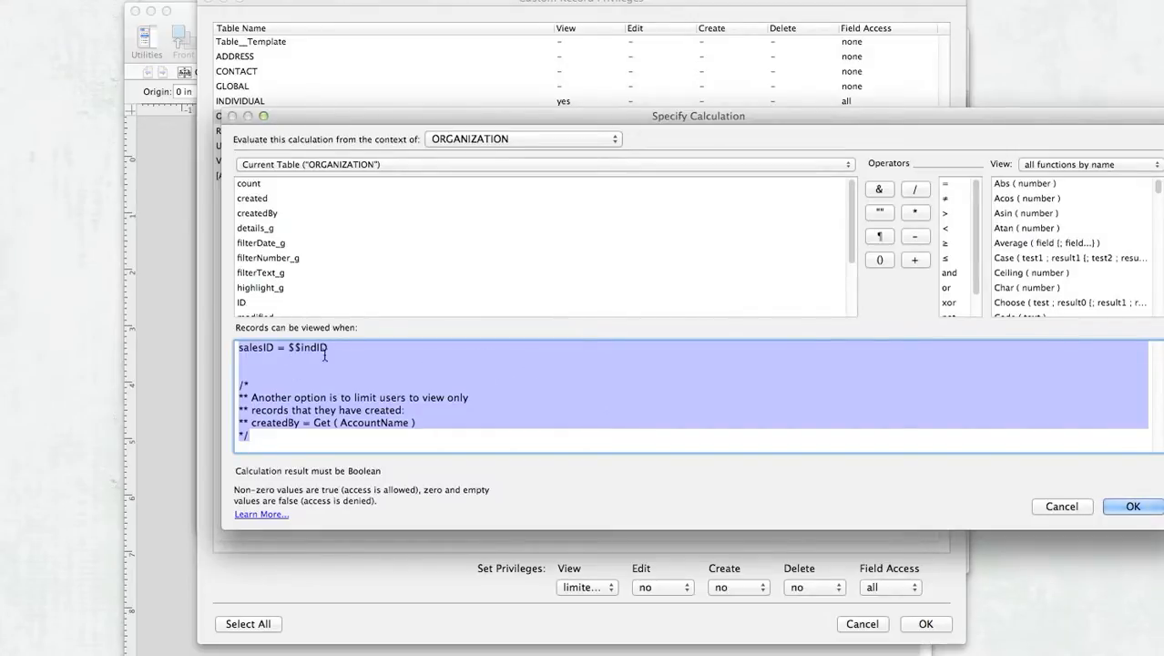
click(288, 347)
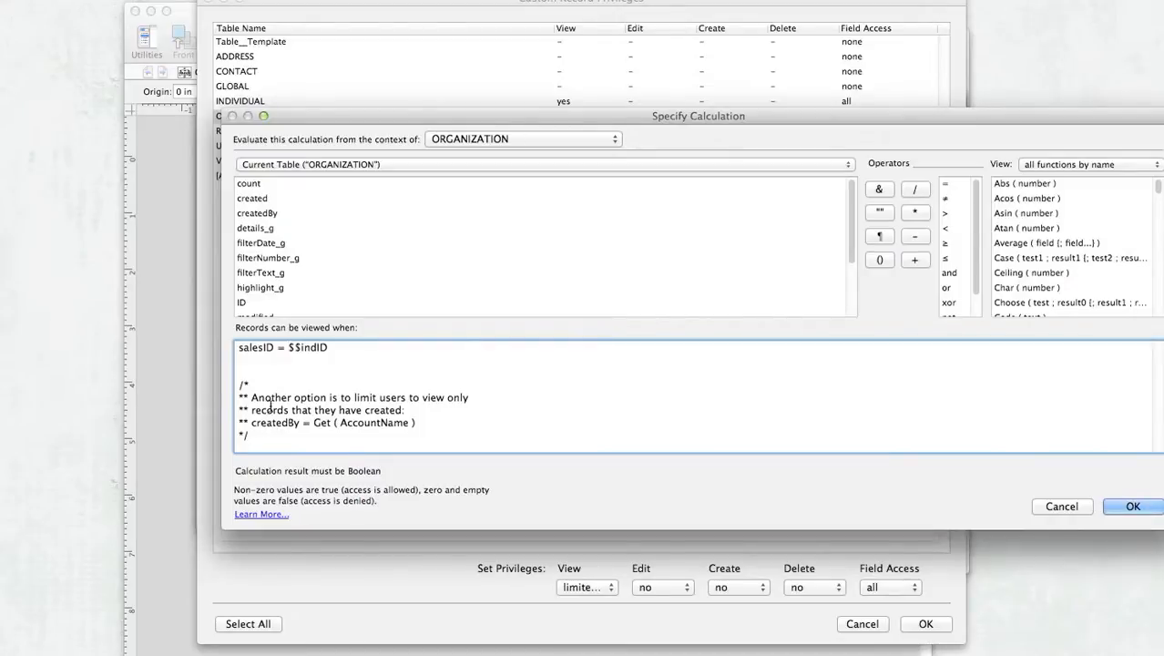
In the OmniGraffle organization chart, place a duplicate of client Comp A below Comp E and delete the original Comp A box
click(190, 384)
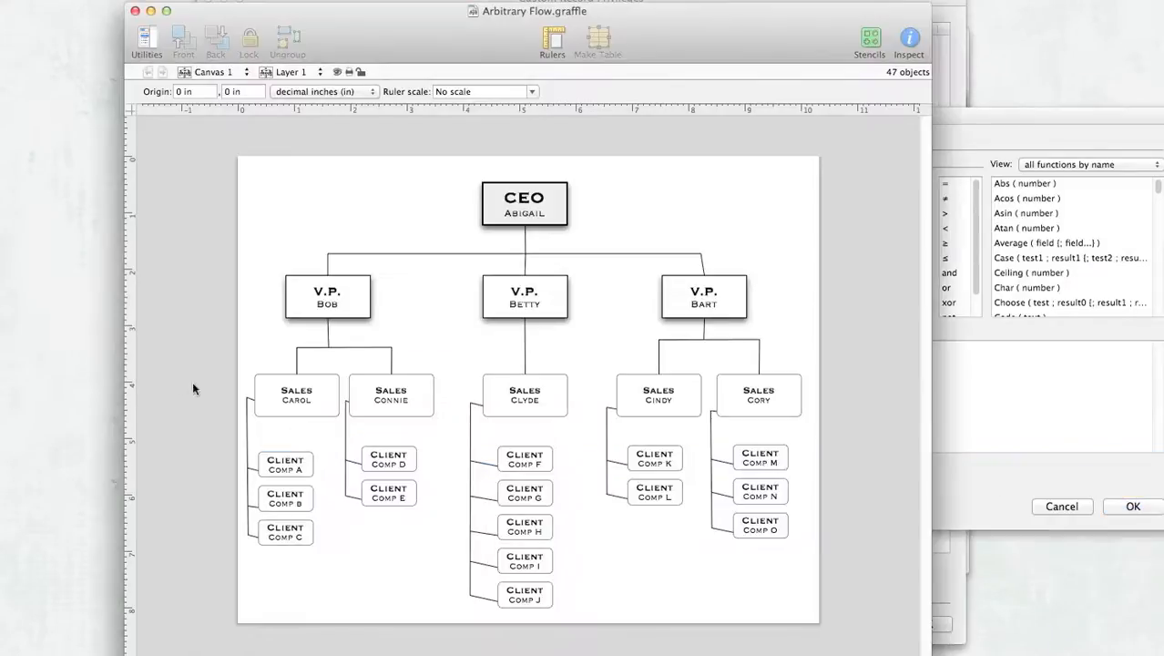
click(306, 468)
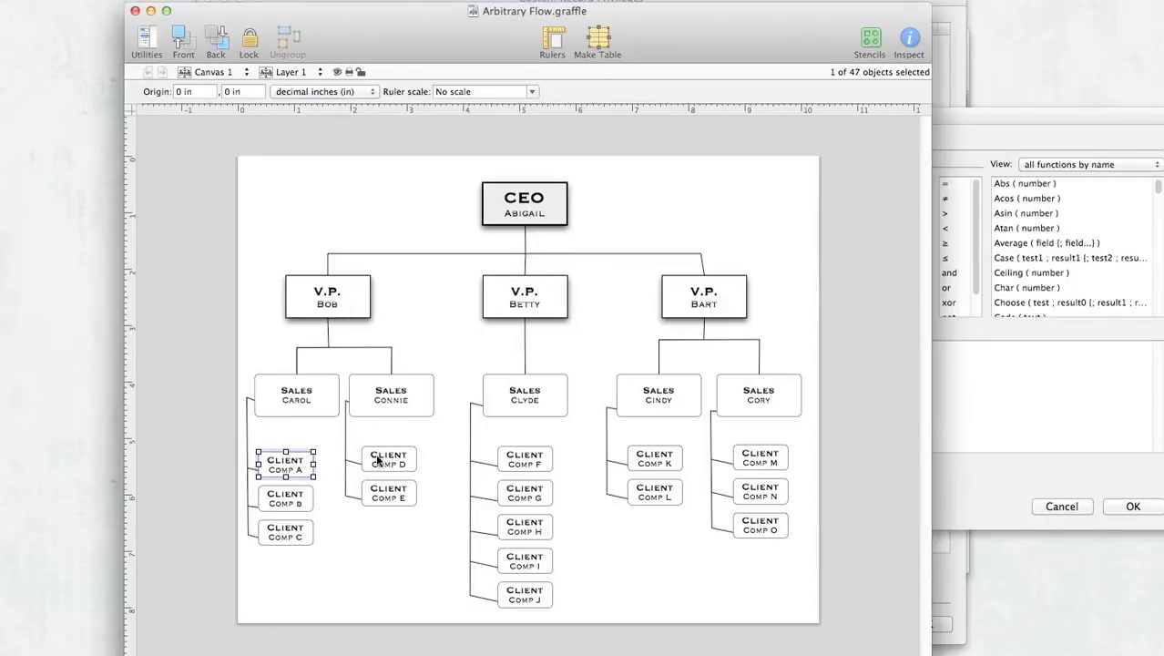
key(super+d)
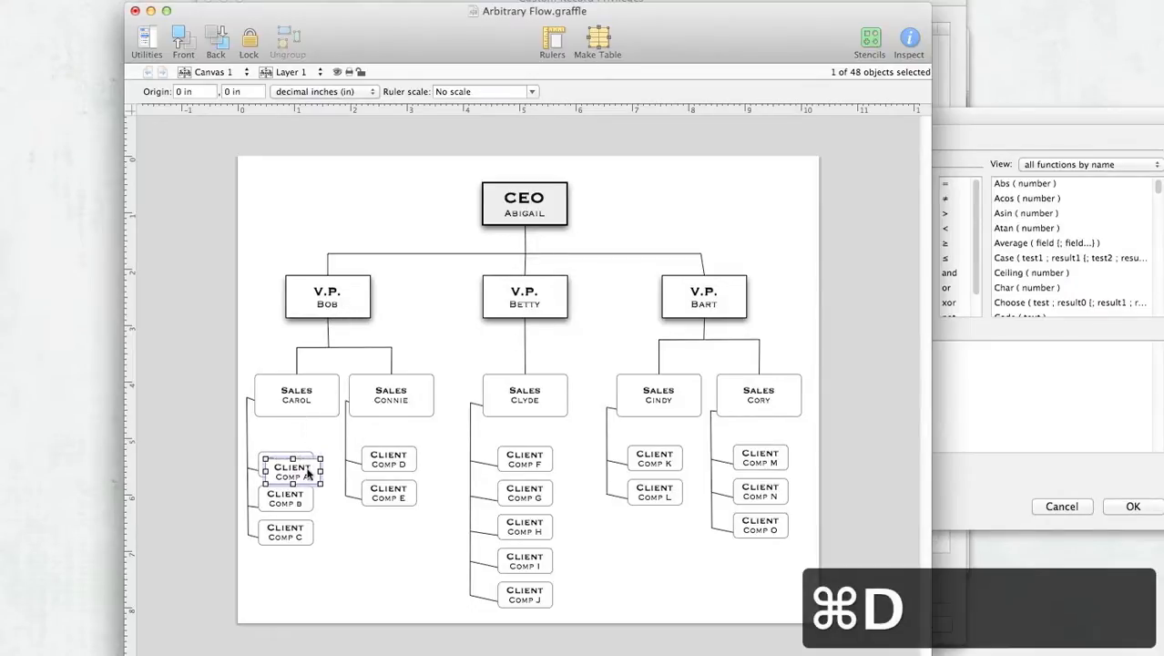
drag(306, 472, 400, 528)
click(293, 467)
key(Delete)
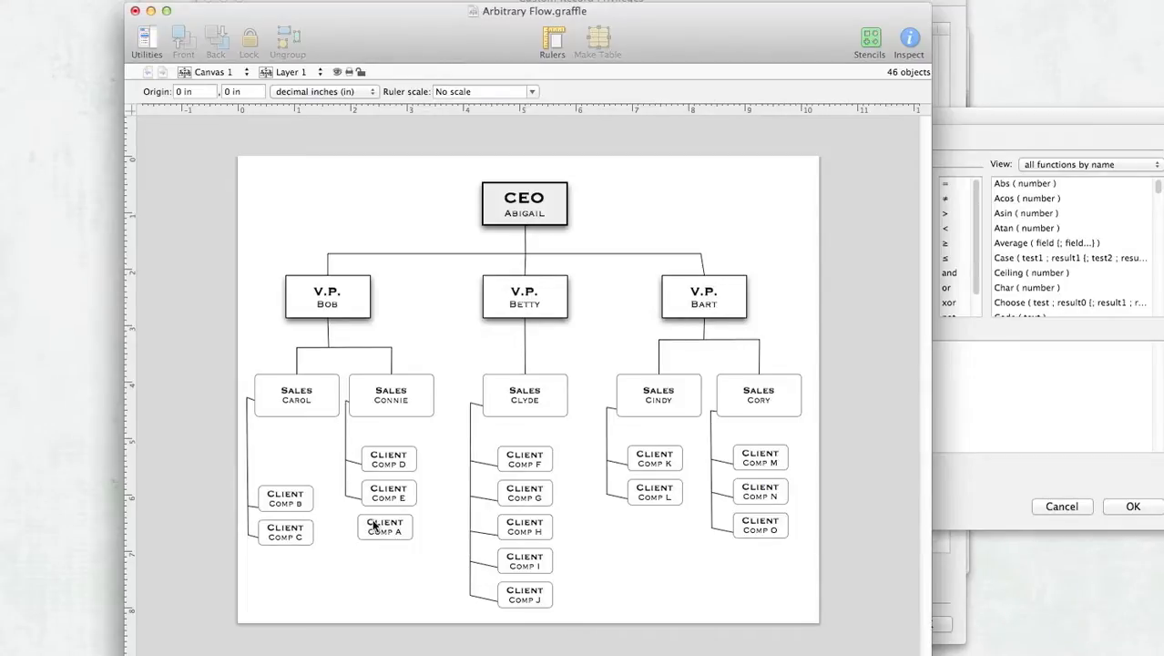
Undo the reassignment of client Comp A in the organization chart
key(super+z)
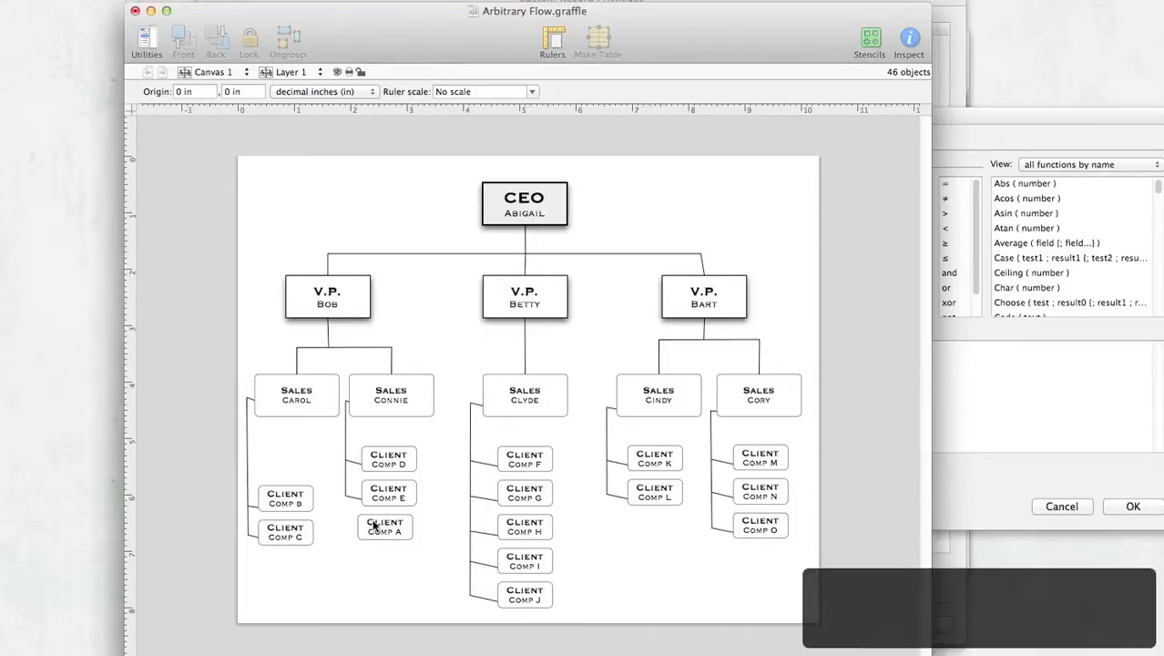
key(super+z)
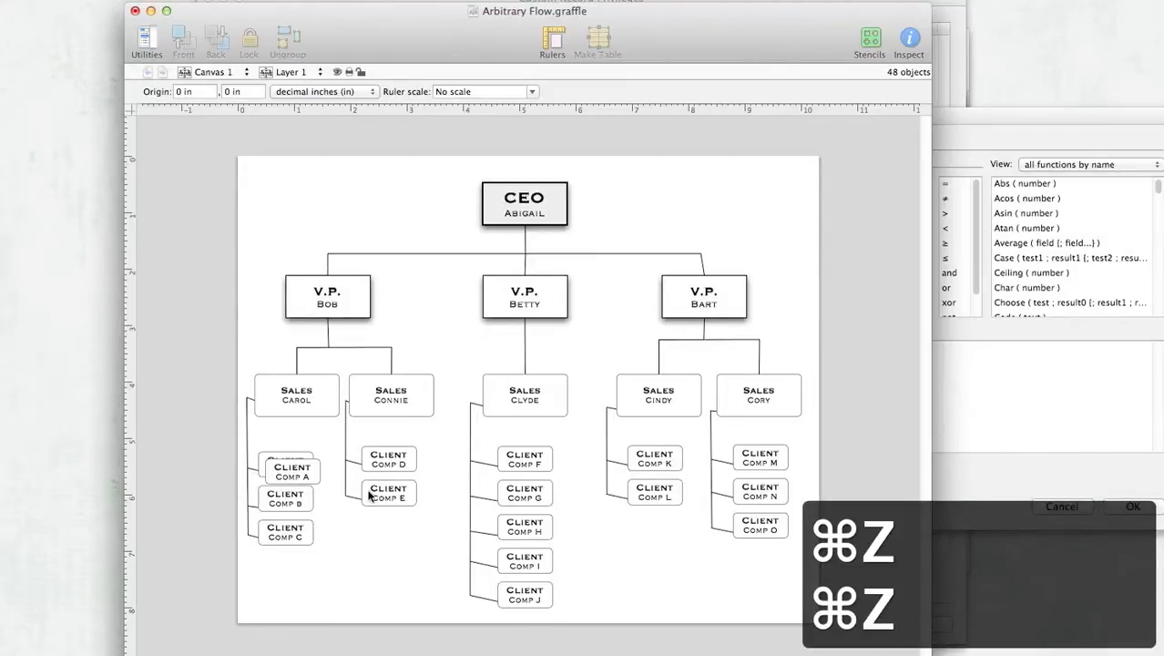
key(super+z)
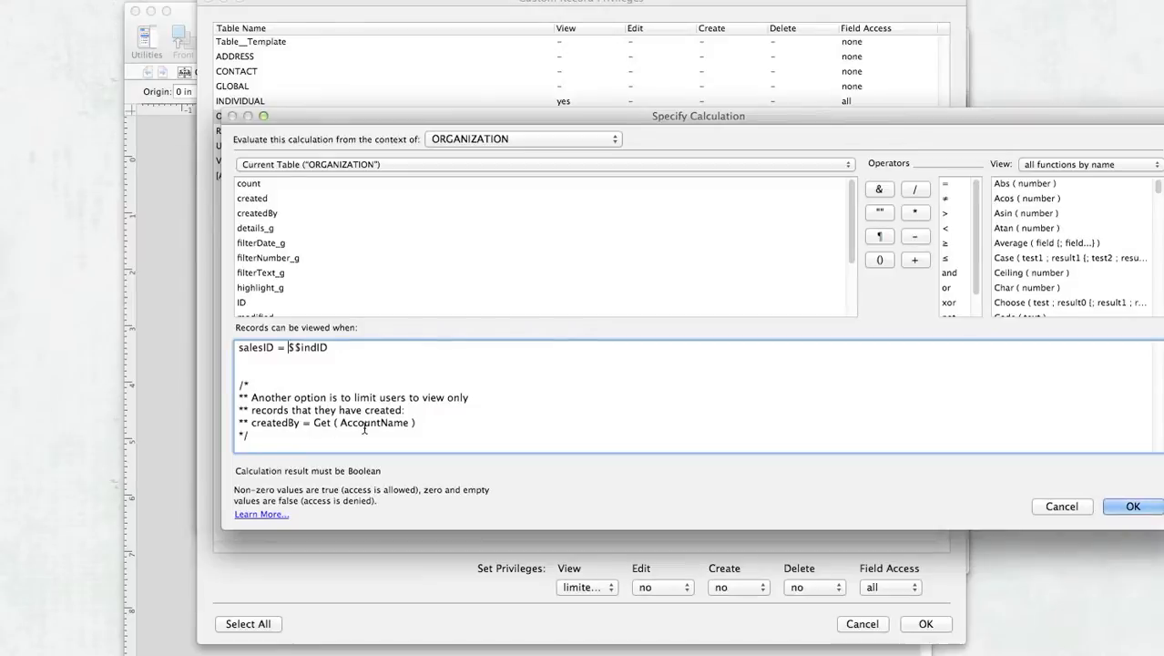
Return to FileMaker and leave the calculation, the custom record privileges and the Sales privilege set without saving
click(1064, 506)
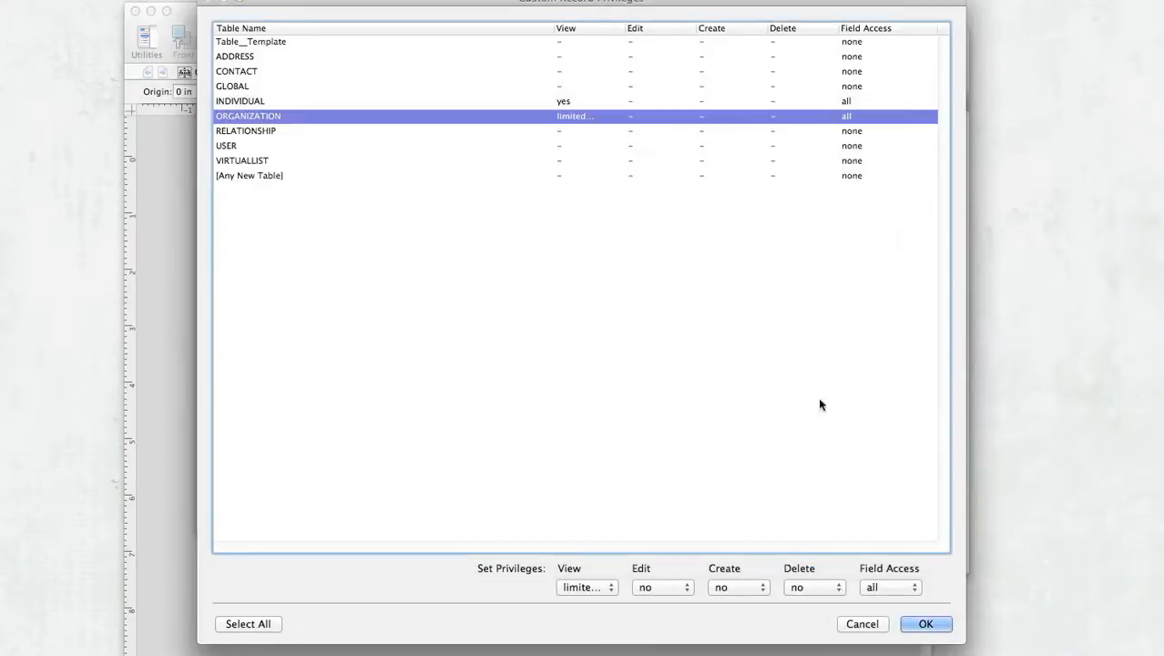
click(862, 624)
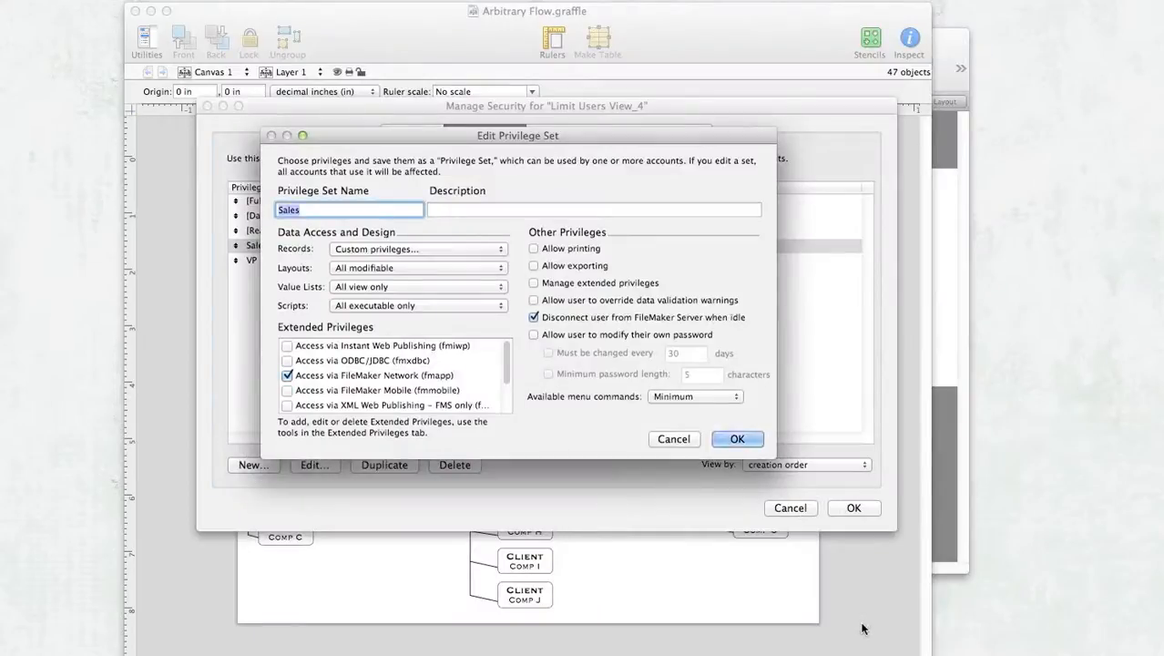
click(672, 439)
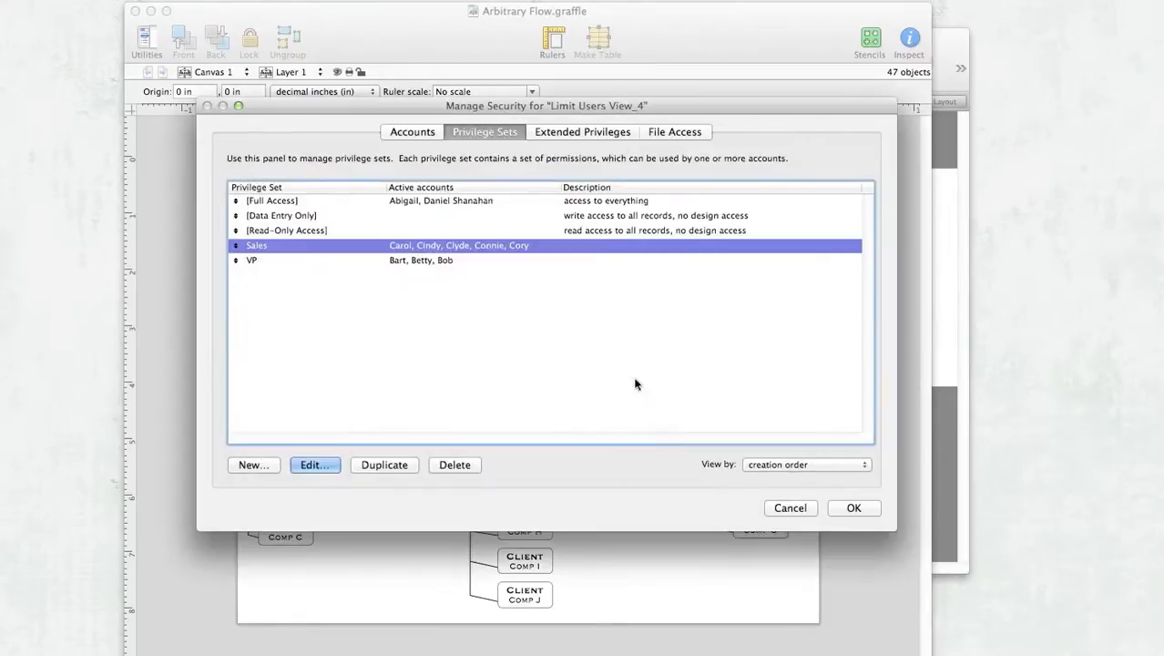
Open the custom record privileges of the VP privilege set
click(249, 259)
double_click(250, 260)
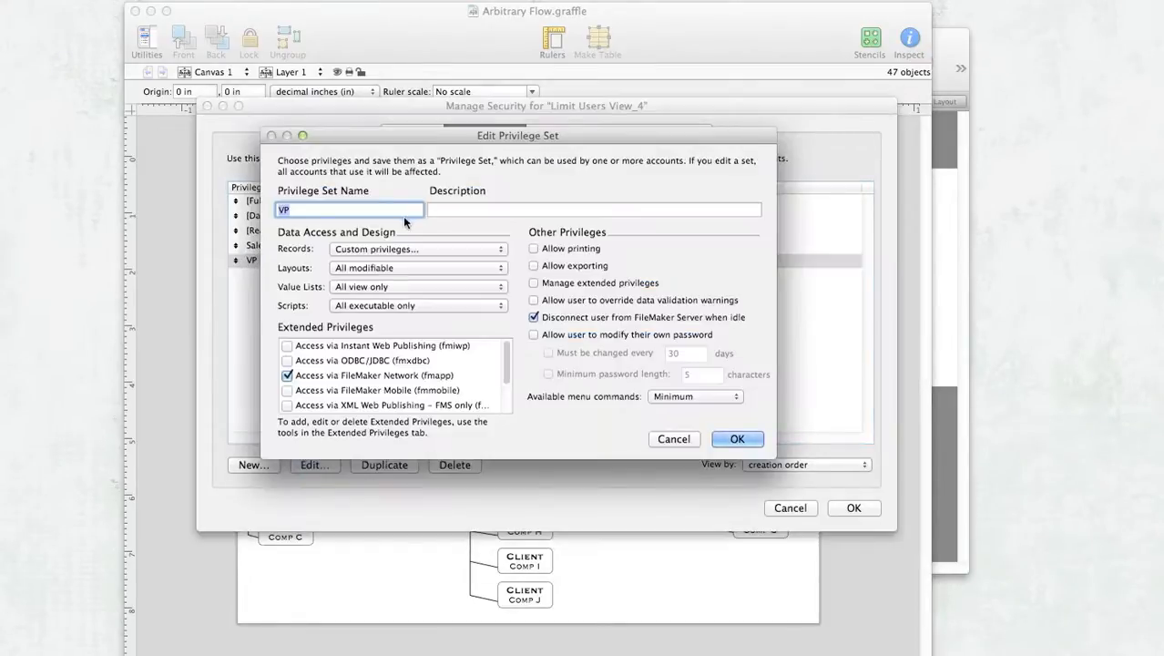
click(377, 249)
click(377, 249)
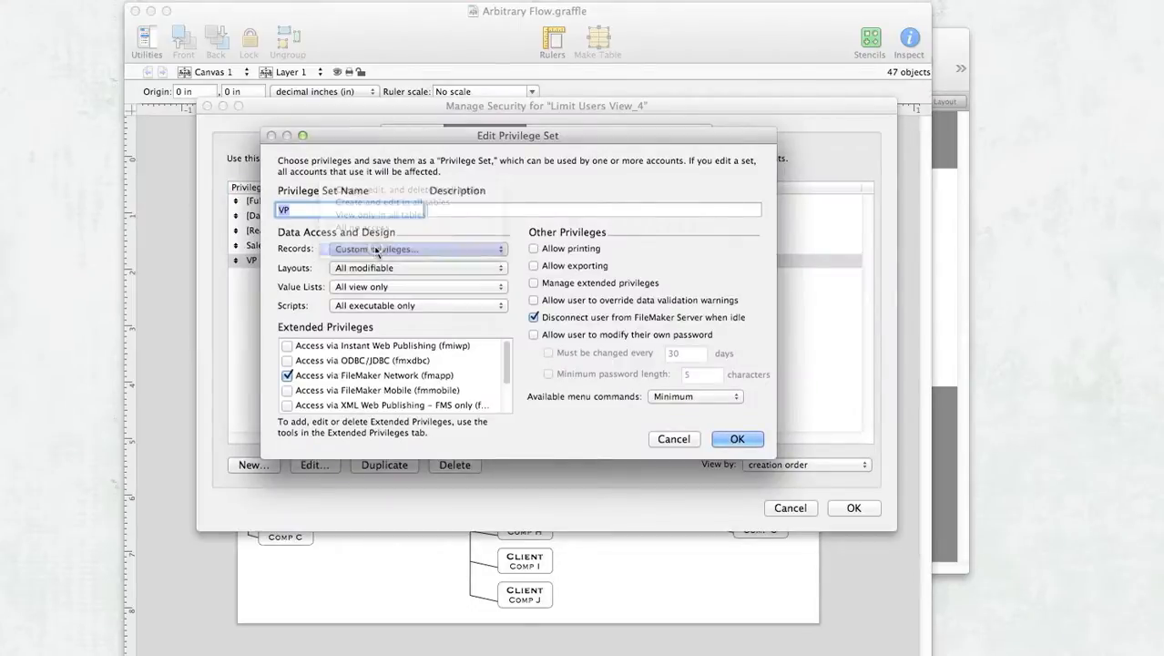
Examine the limited View calculation for the VP set's ORGANIZATION table, and close the security settings without saving
click(291, 116)
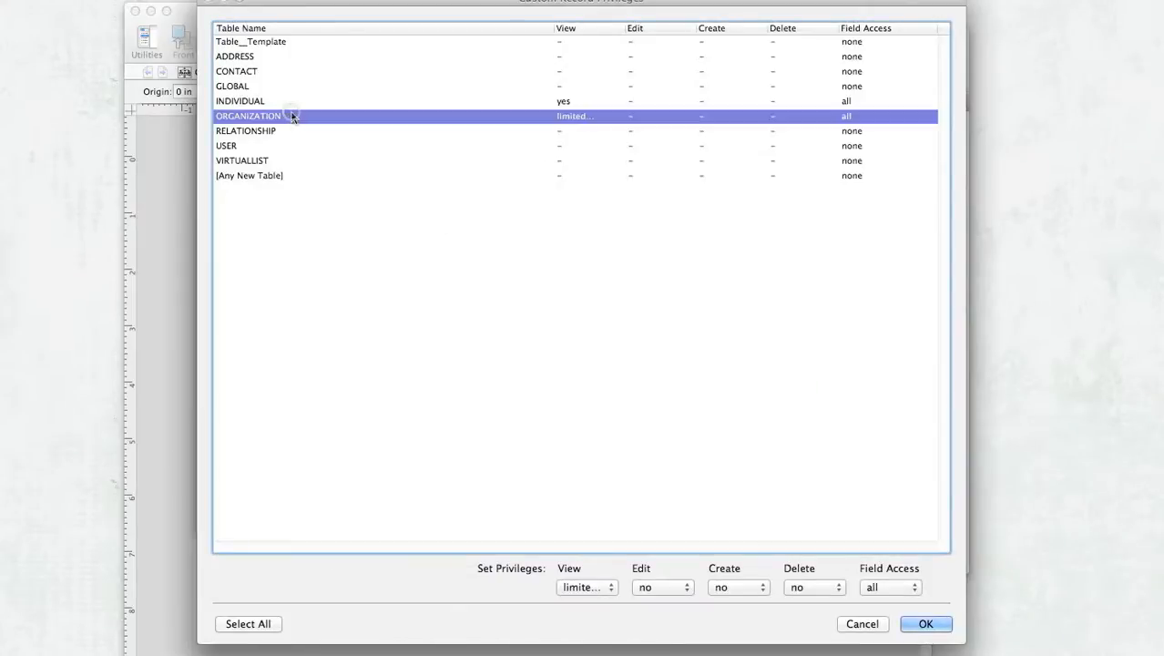
click(587, 588)
click(588, 587)
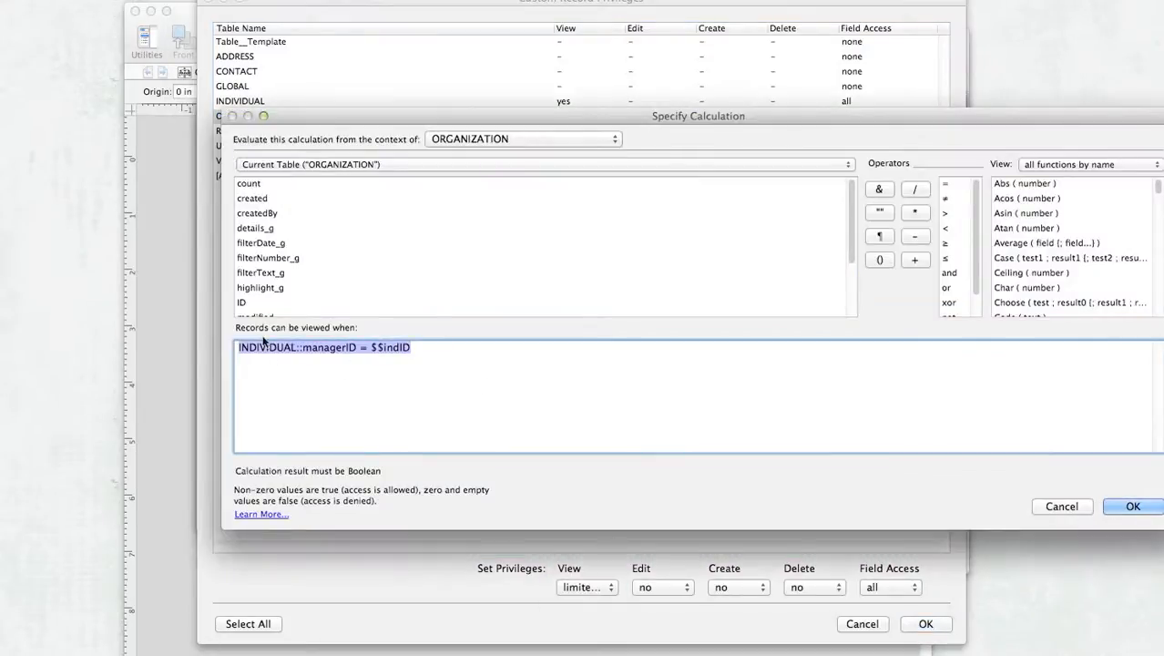
click(377, 366)
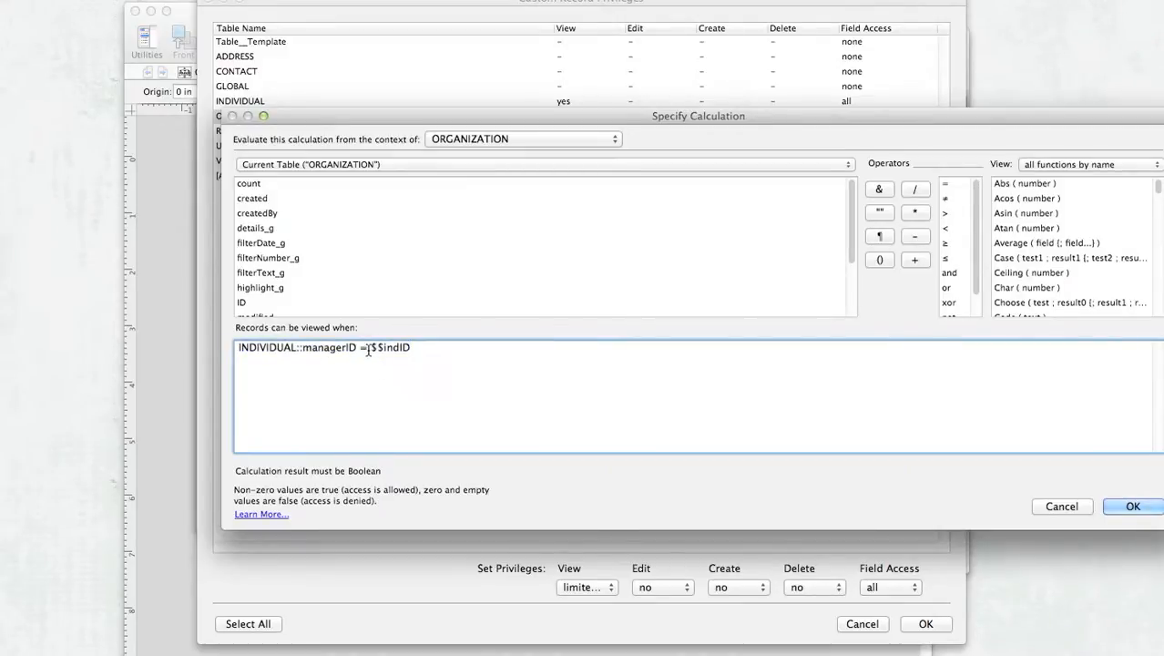
click(1047, 506)
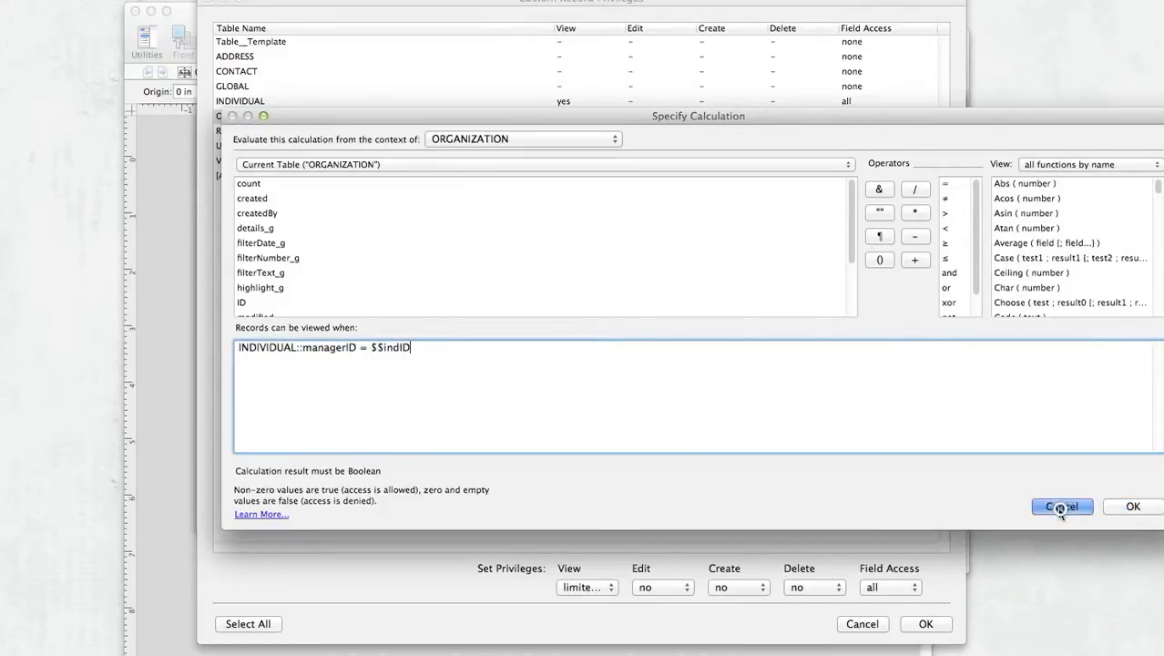
click(876, 627)
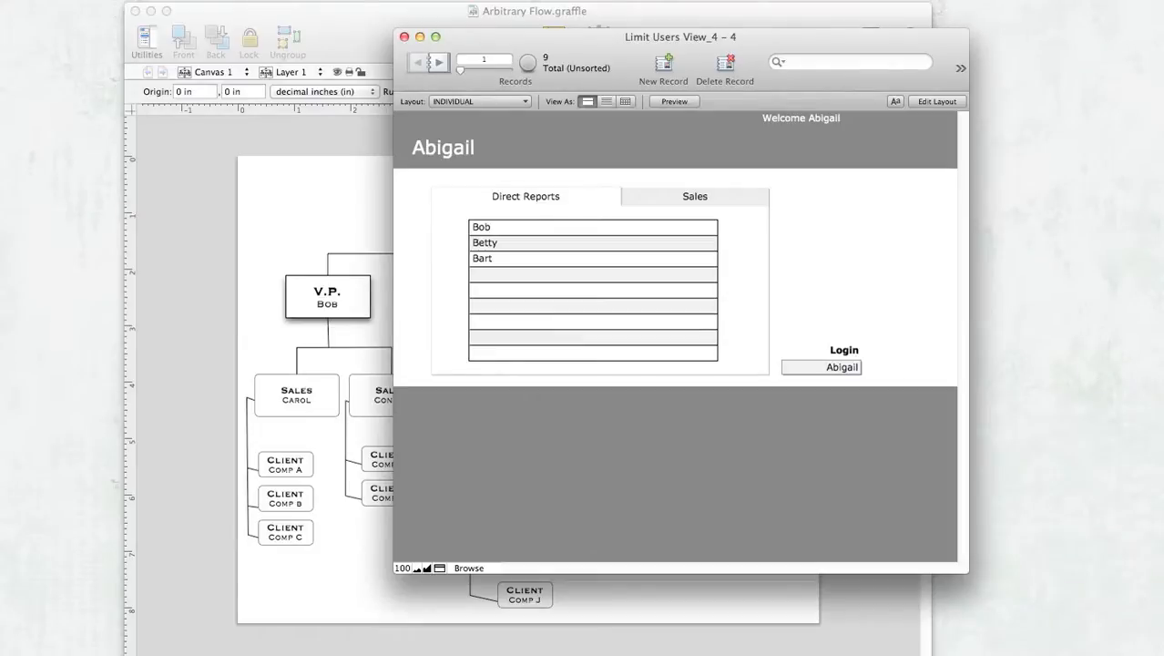
Open the script manager to look over the scripts in the database
click(182, 0)
key(Escape)
key(super+shift+s)
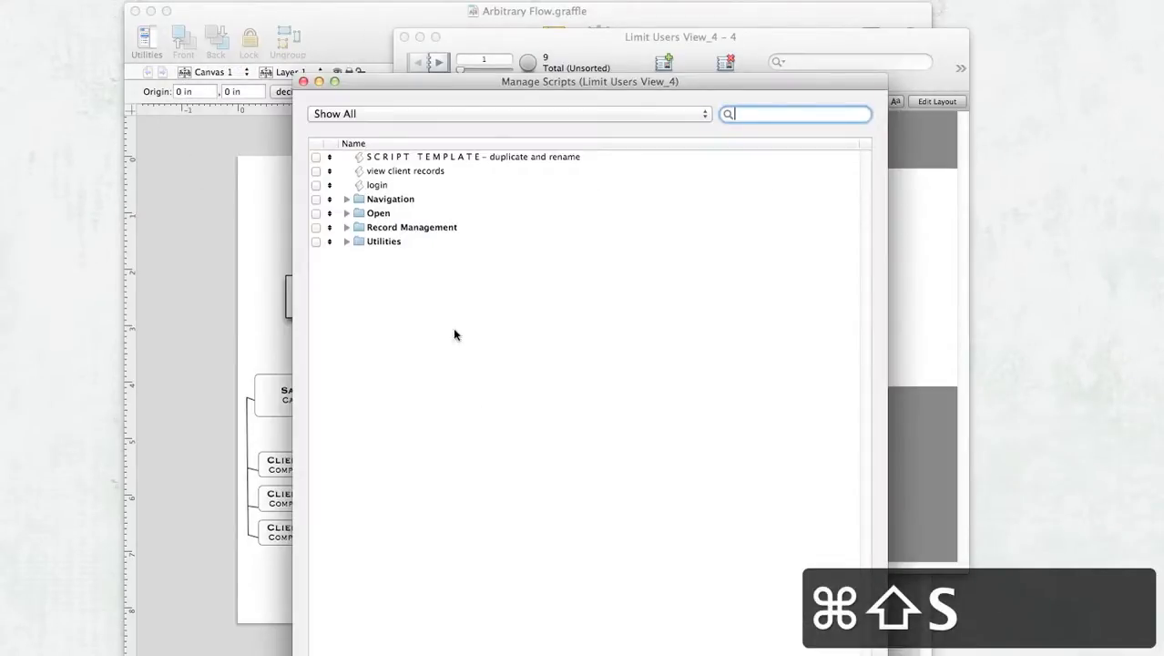
Examine the stored find request of the Perform Find step in the login script, and close the script and the script manager
double_click(374, 186)
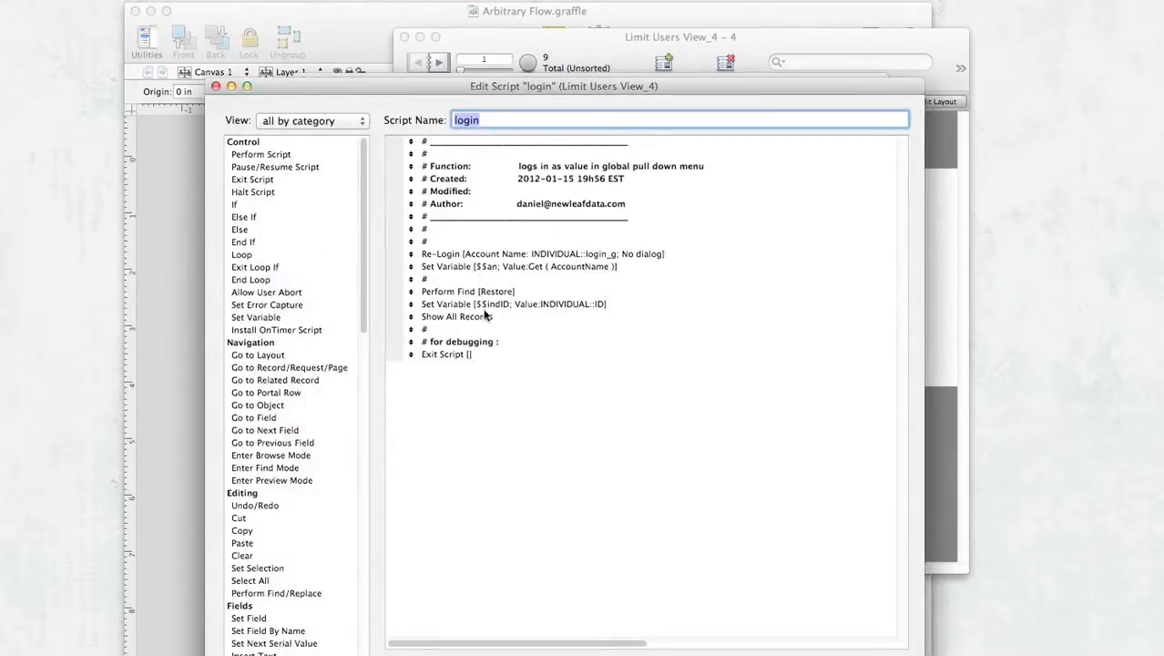
click(464, 306)
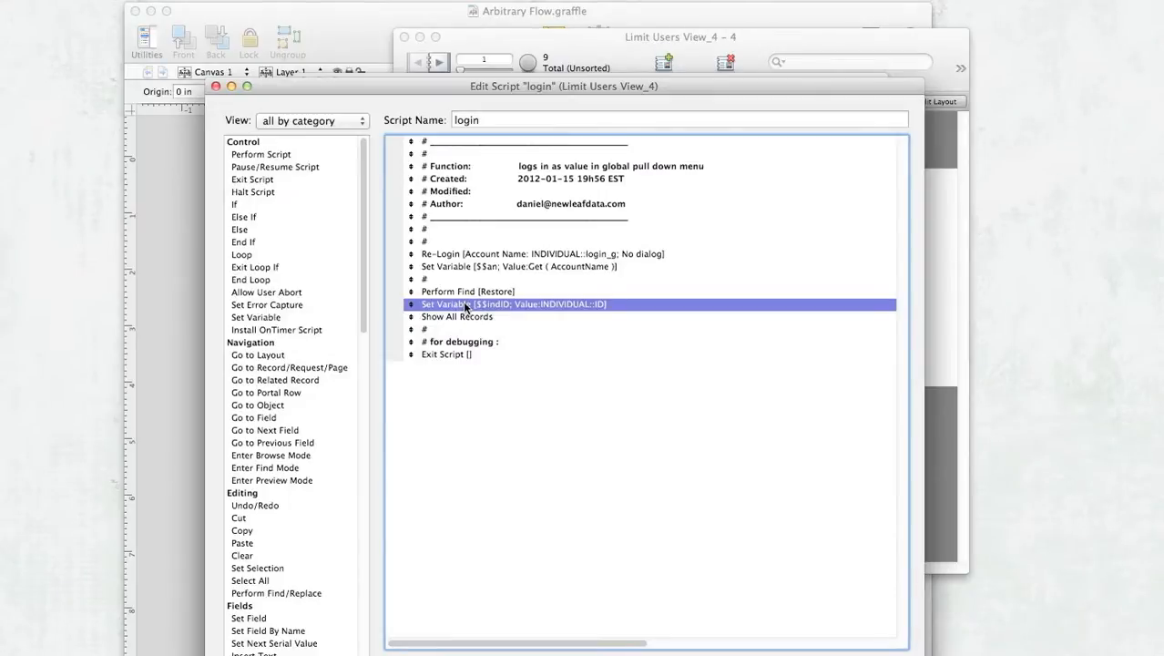
click(464, 292)
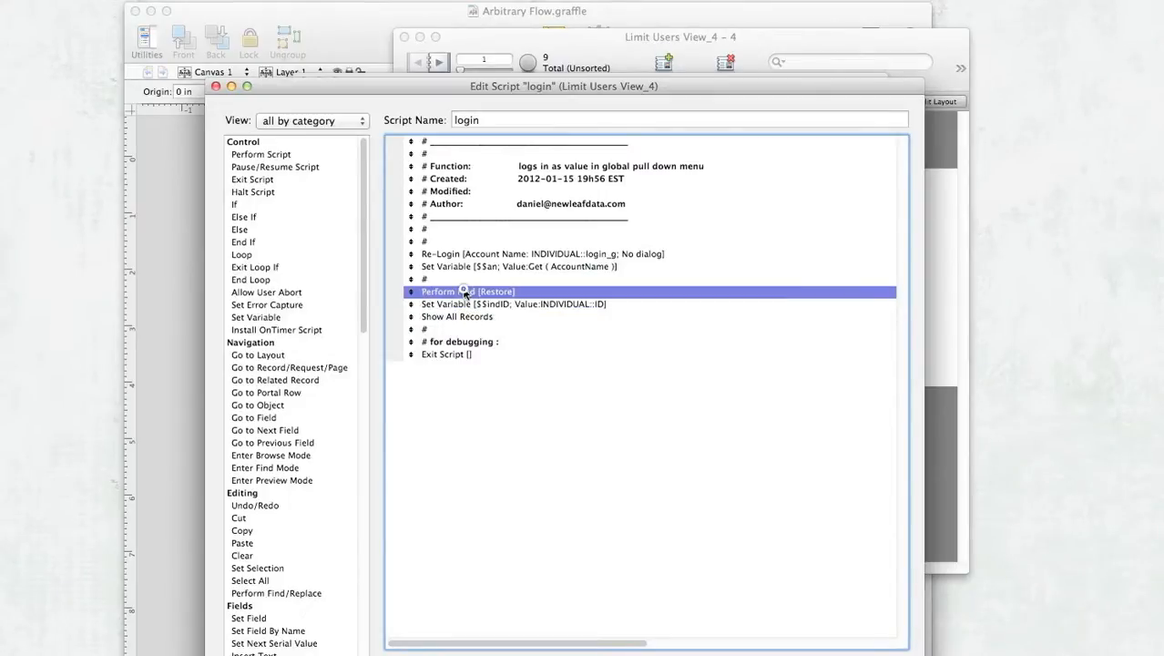
double_click(465, 291)
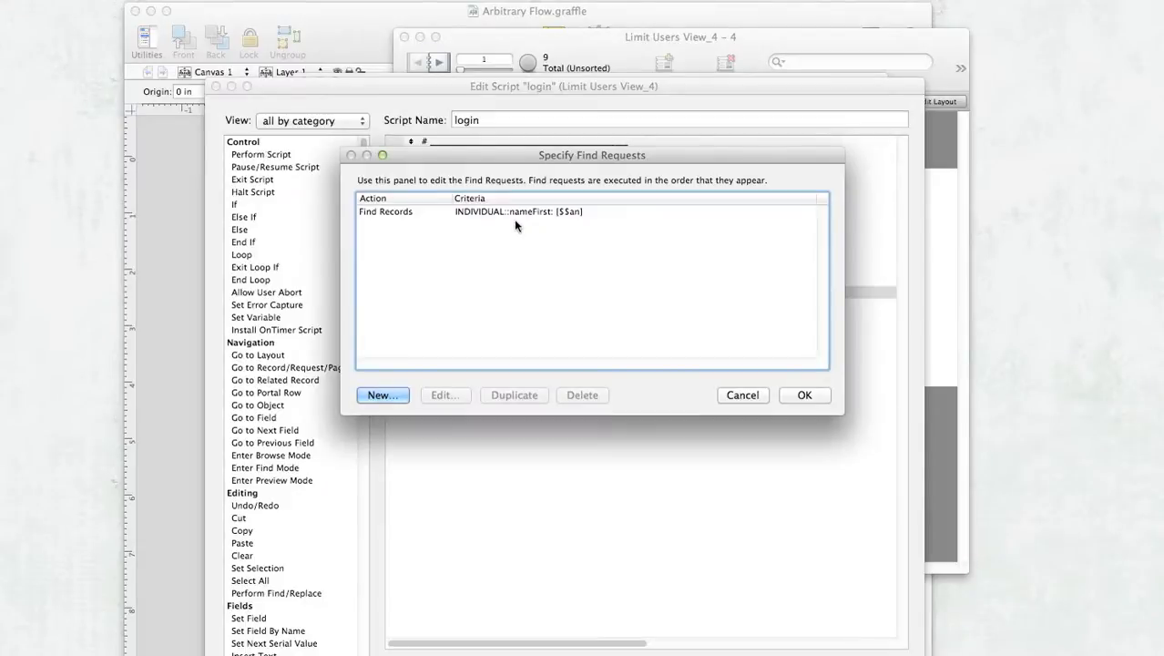
click(742, 394)
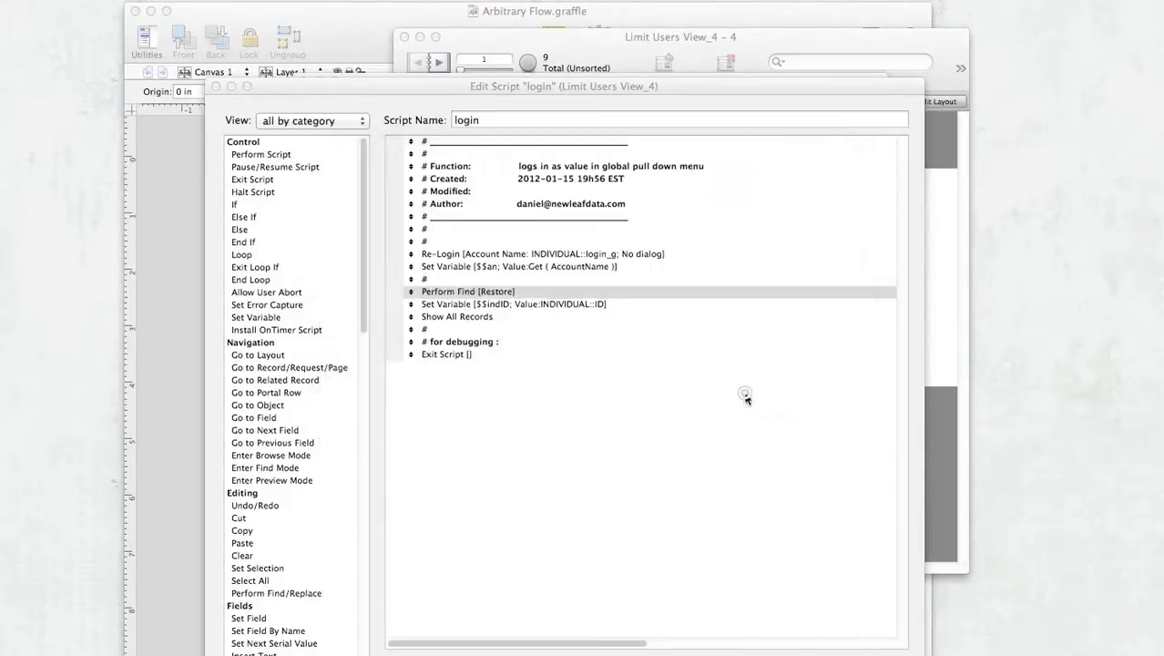
click(215, 86)
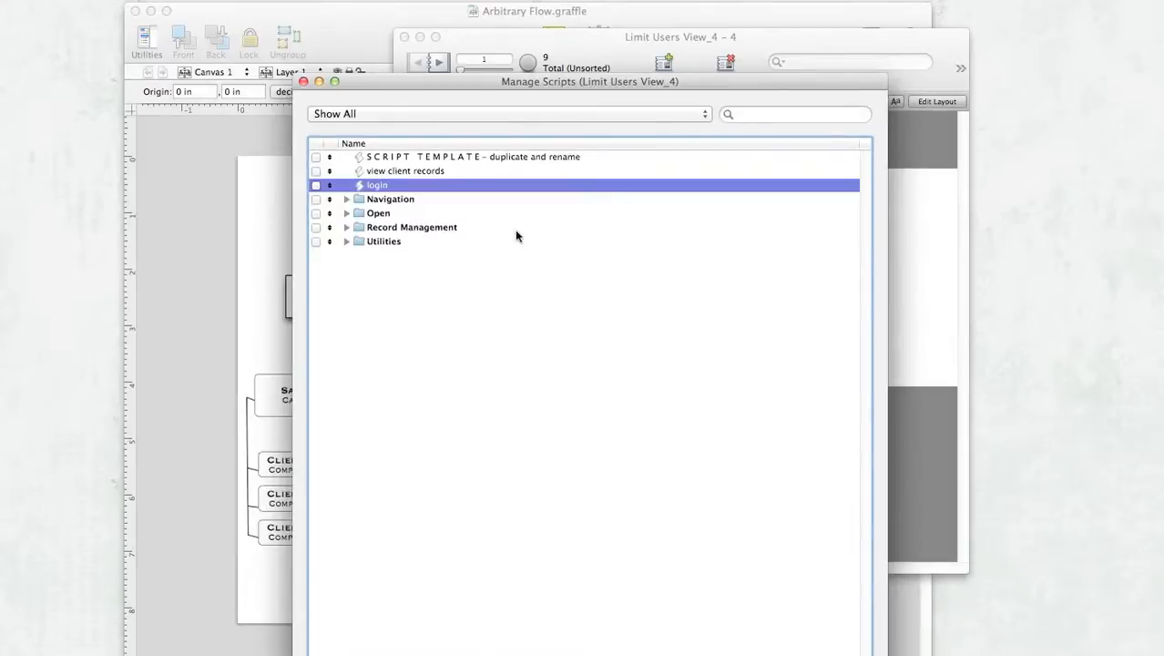
click(235, 185)
click(950, 257)
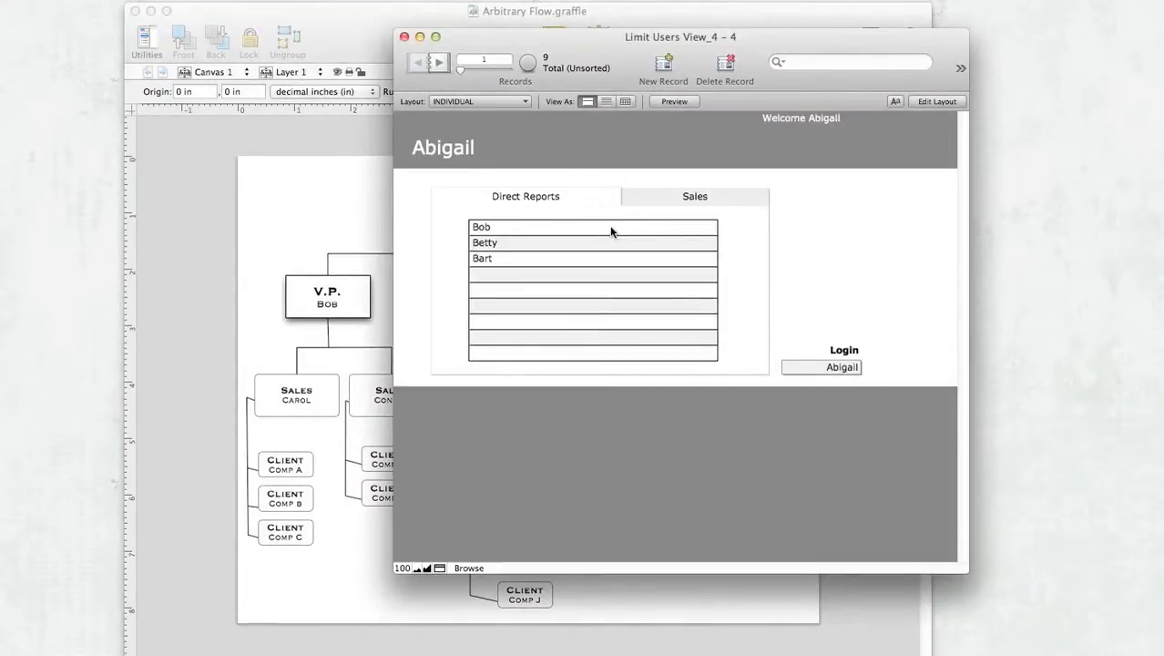
Switch to the organization chart in Arbitrary Flow.graffle to review the hierarchy, and return to the FileMaker database
click(810, 368)
click(813, 303)
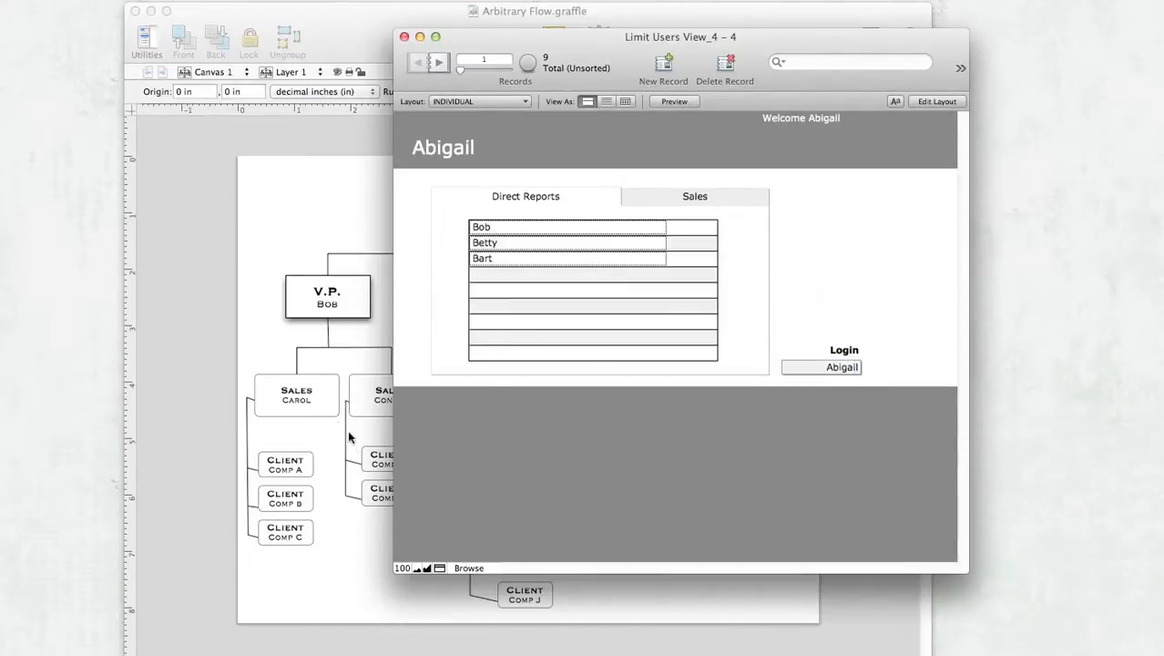
click(341, 393)
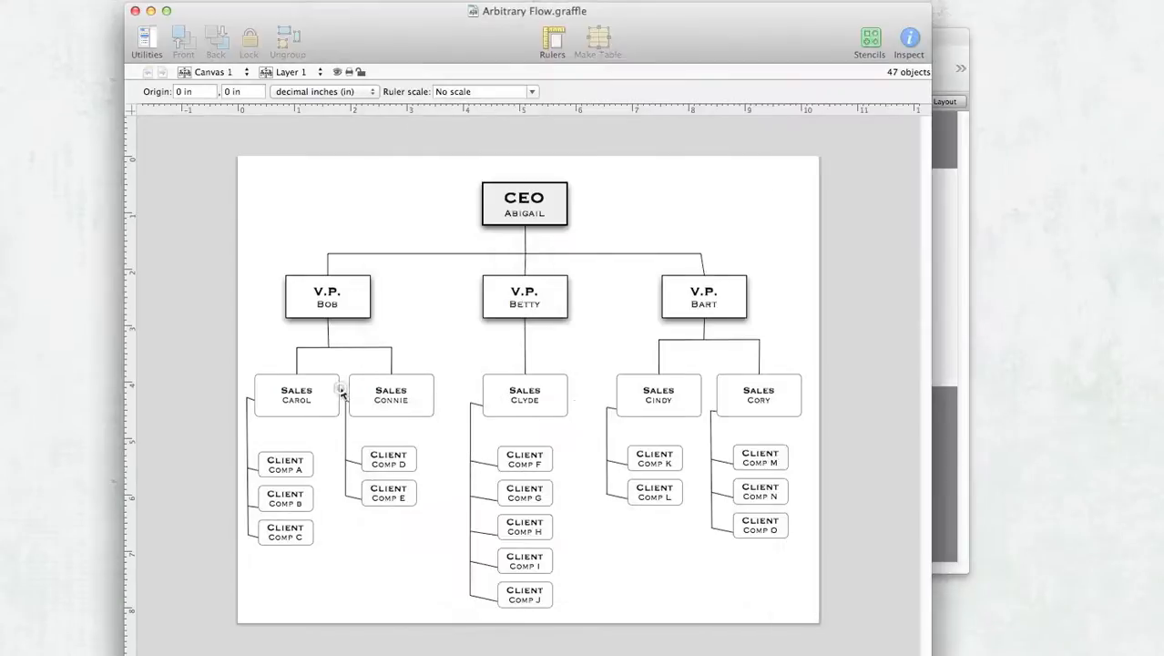
click(943, 355)
Log in as the VP listed directly after the CEO and view the client records in the CLIENT List and CLIENT List Clean layouts
click(810, 366)
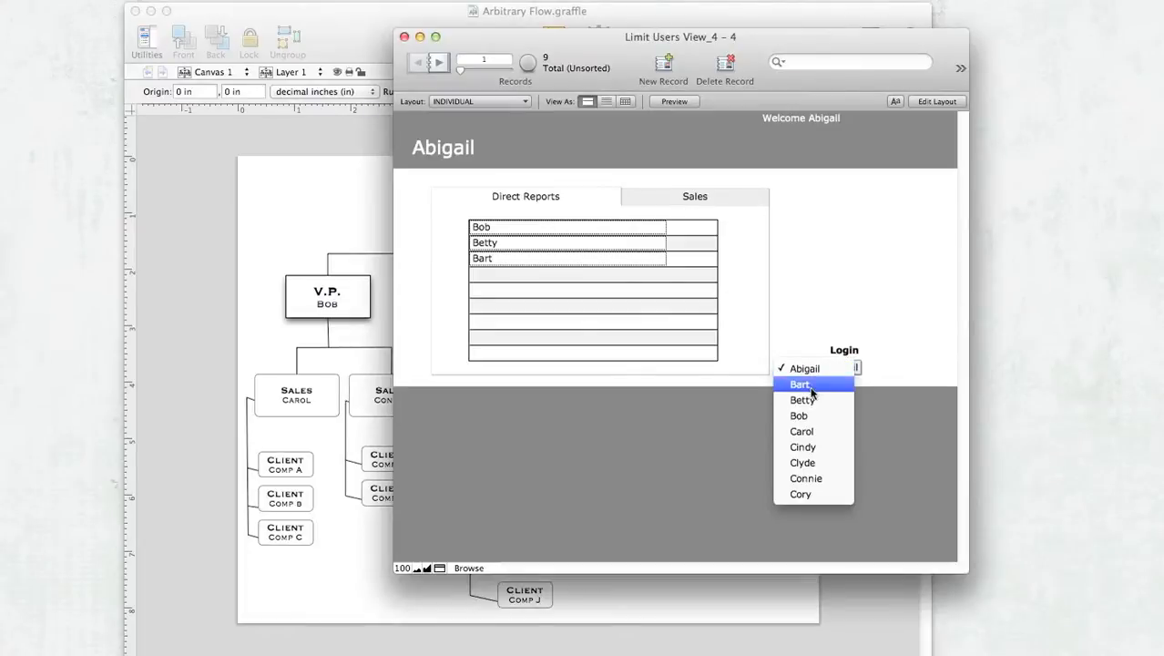
click(810, 386)
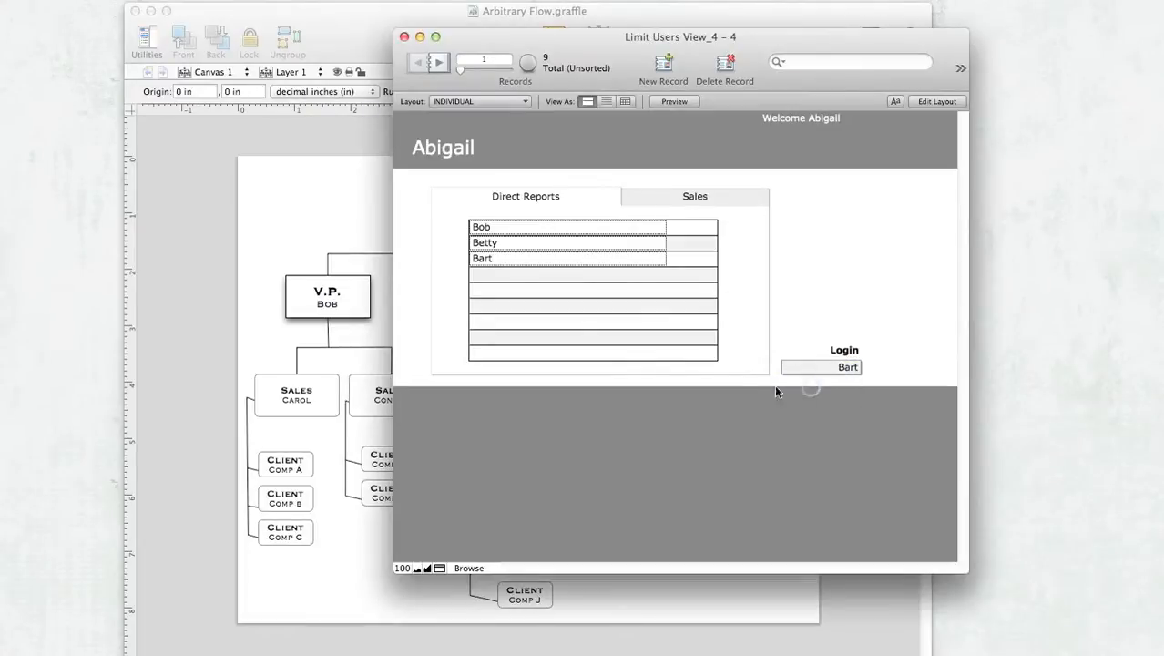
click(460, 102)
click(480, 158)
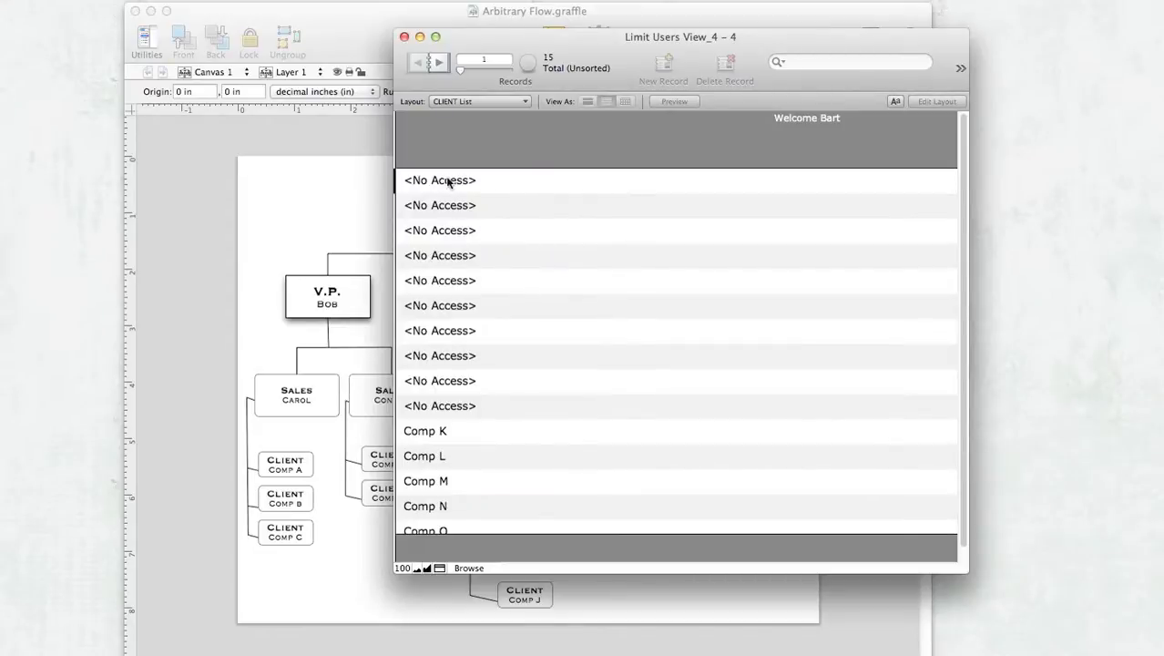
click(484, 97)
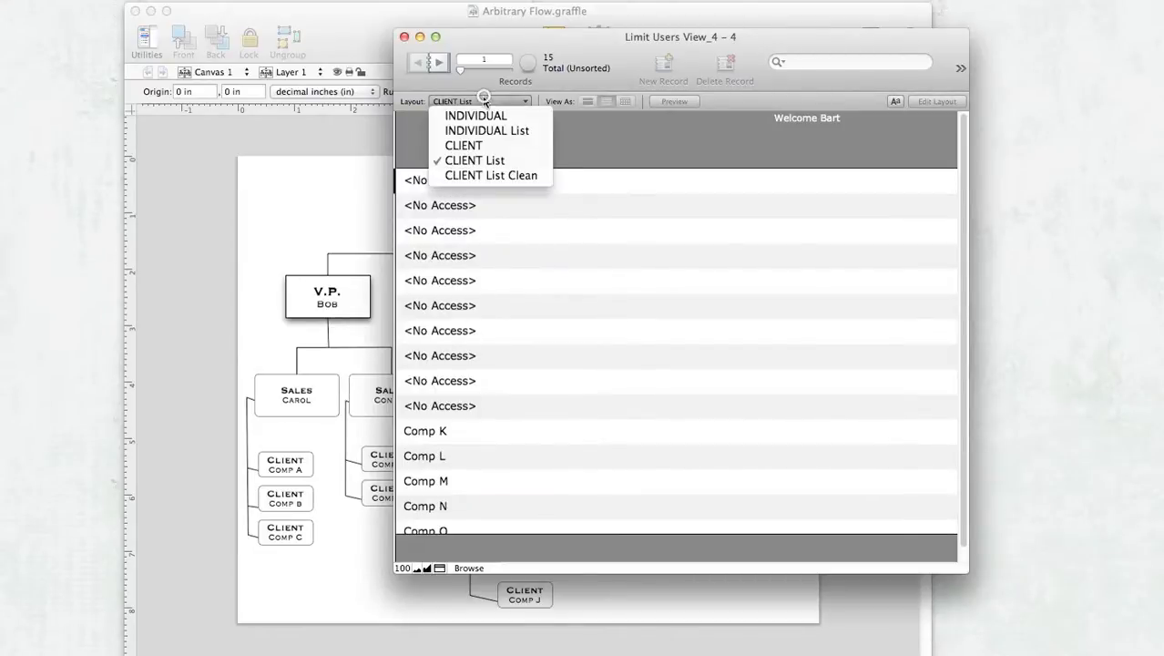
click(508, 178)
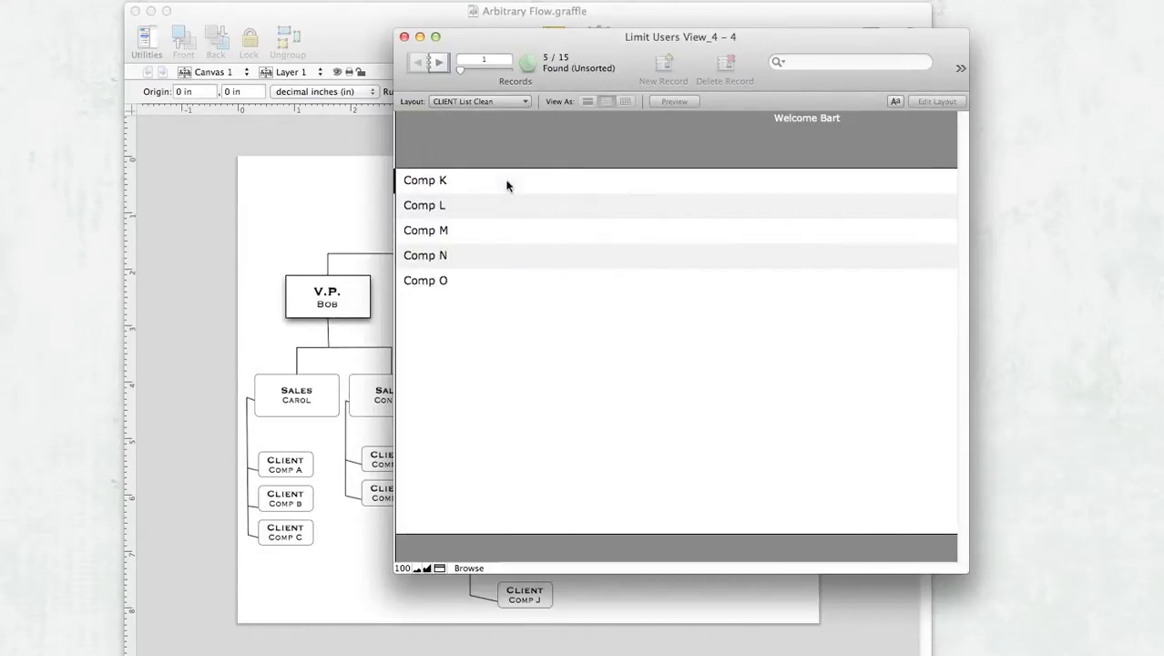
Return to the INDIVIDUAL layout and log back in as the CEO
click(477, 101)
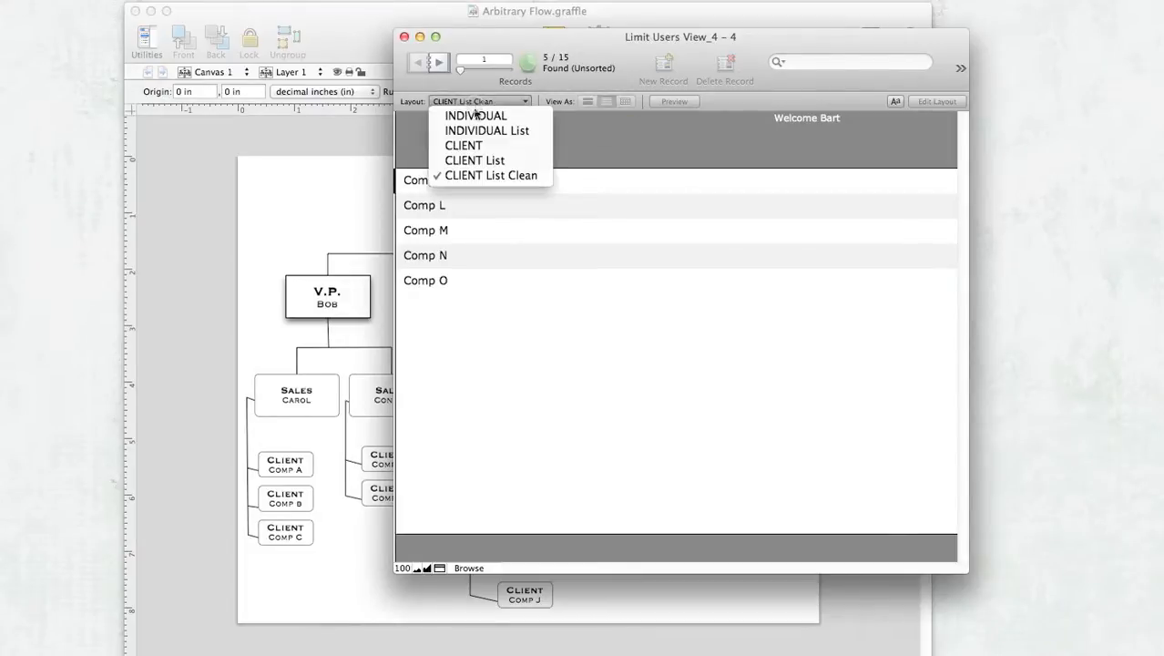
click(475, 117)
click(841, 367)
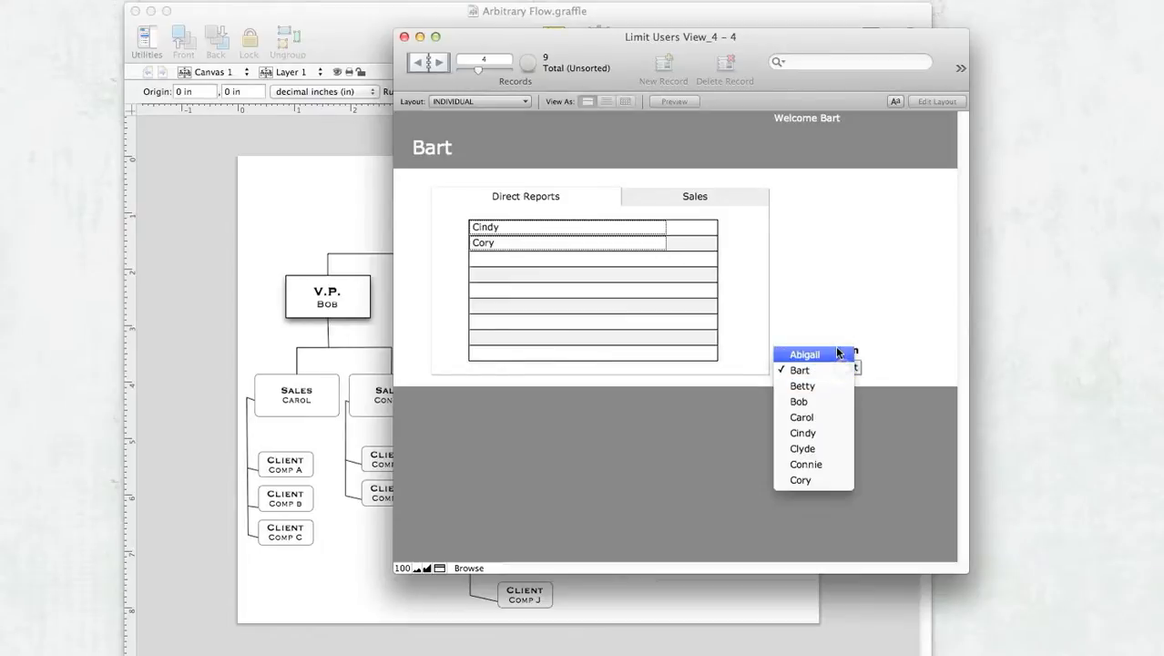
click(843, 349)
Examine the stored find request in the view client records script, and close the script and the script manager
key(super+shift+s)
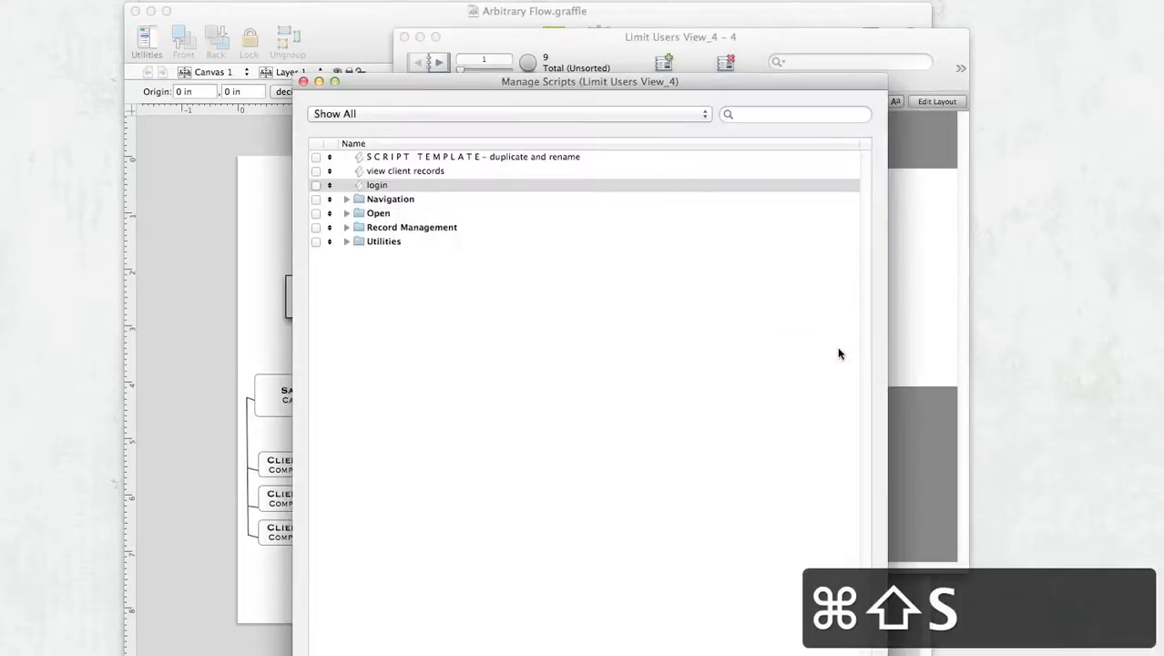
double_click(415, 172)
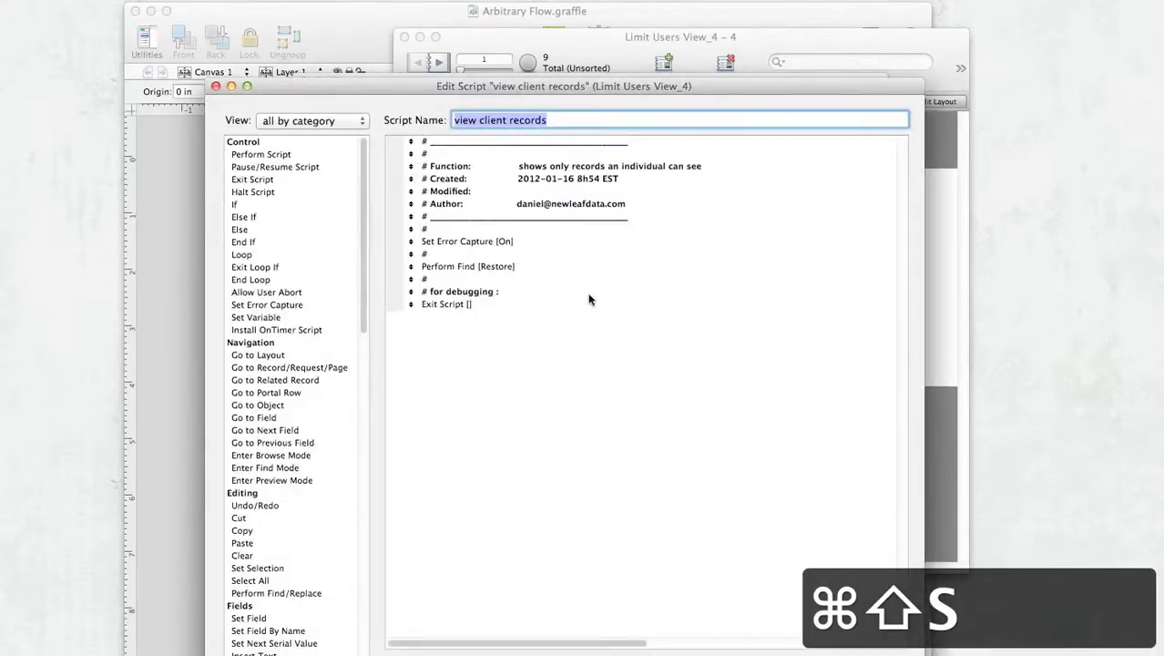
double_click(485, 267)
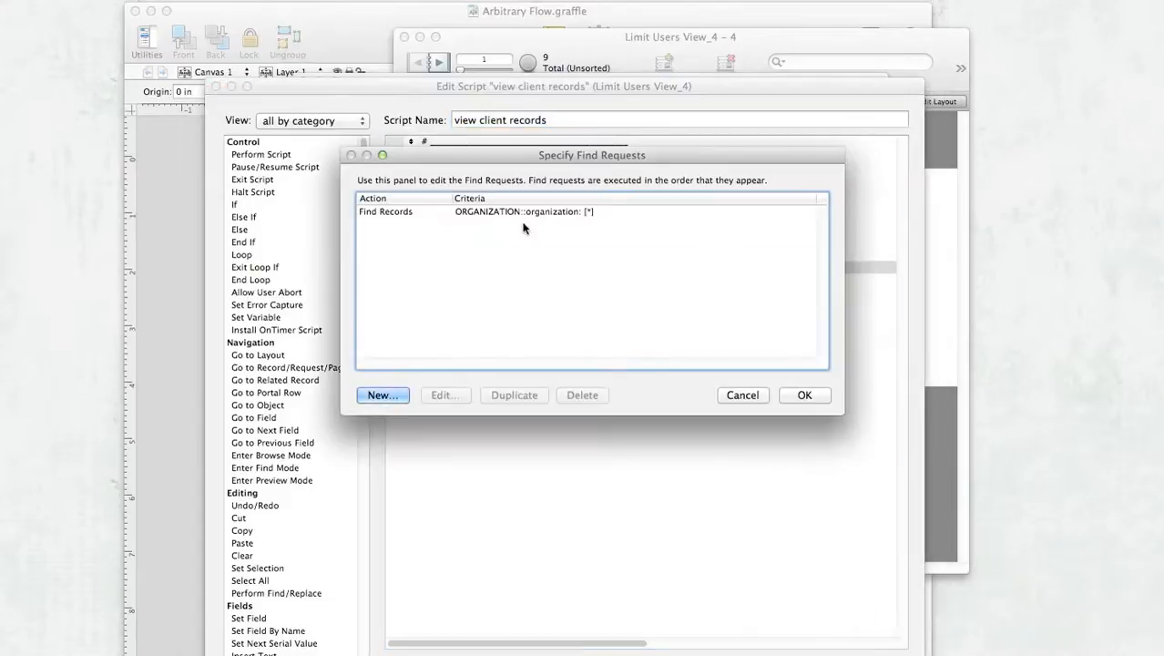
click(573, 213)
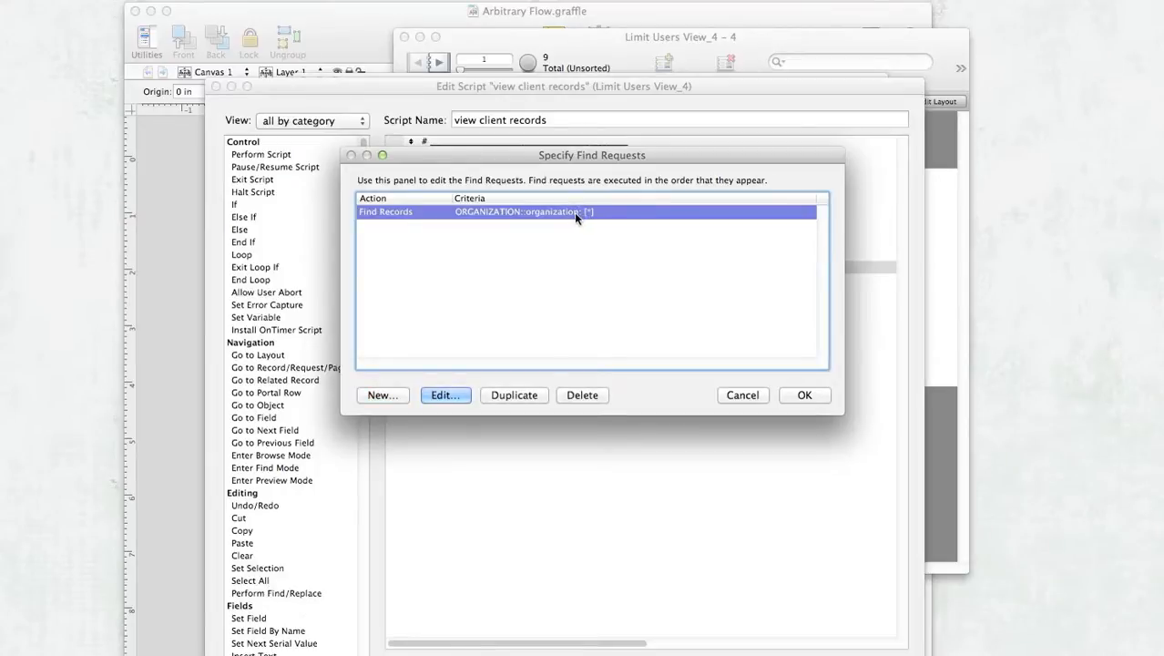
click(740, 395)
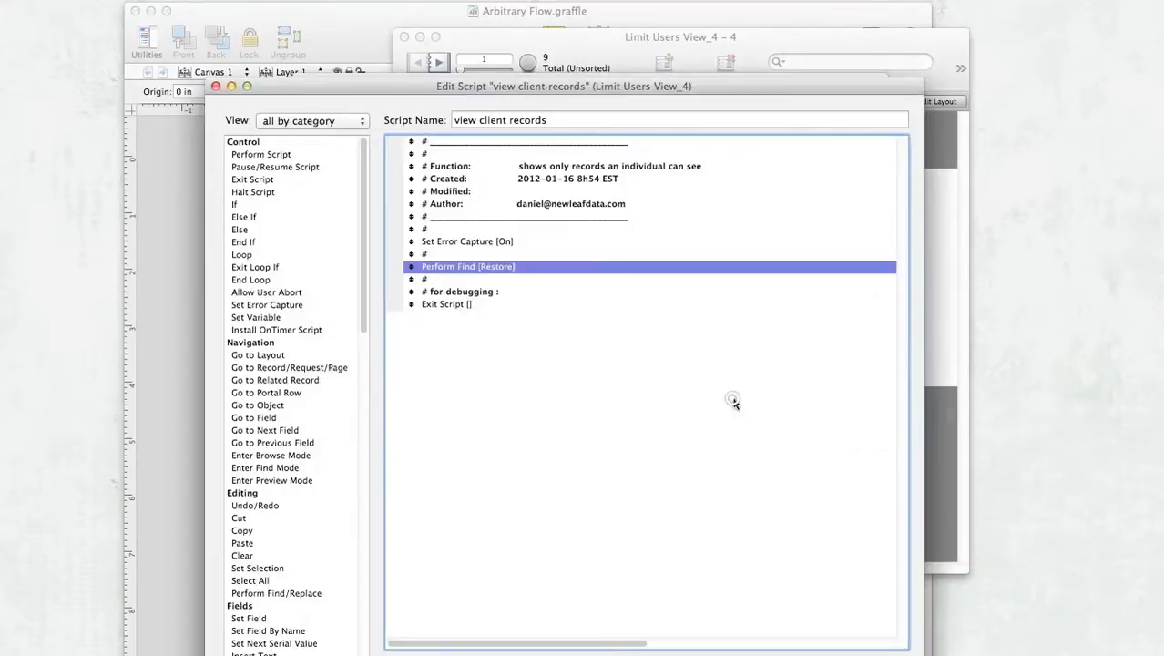
click(216, 86)
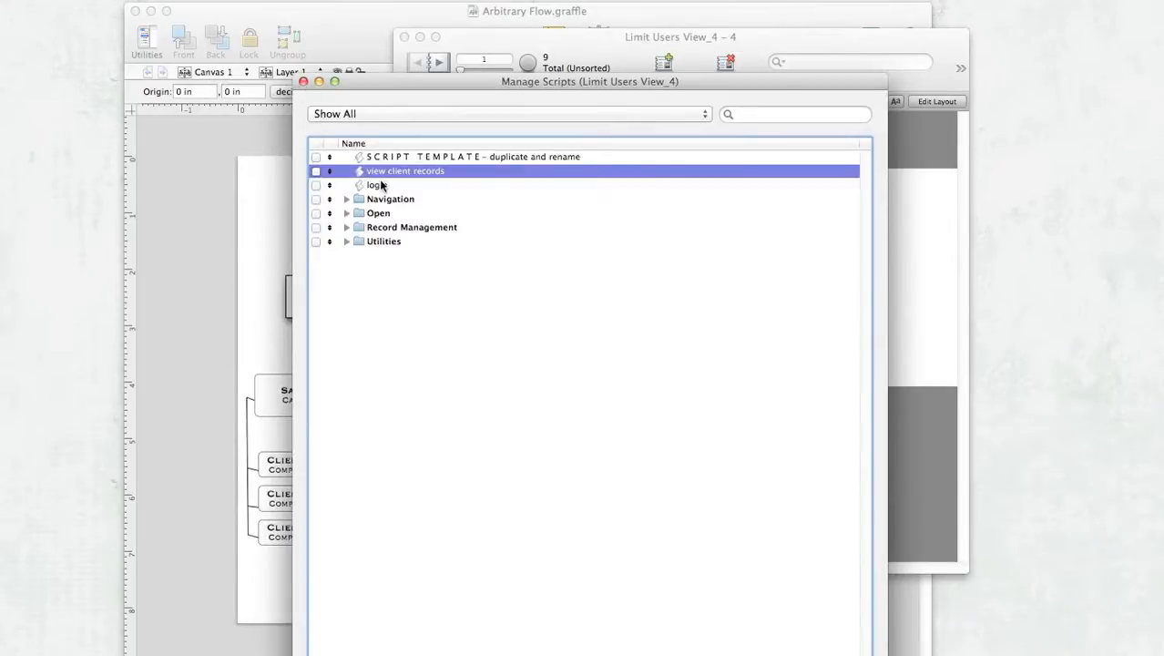
click(303, 82)
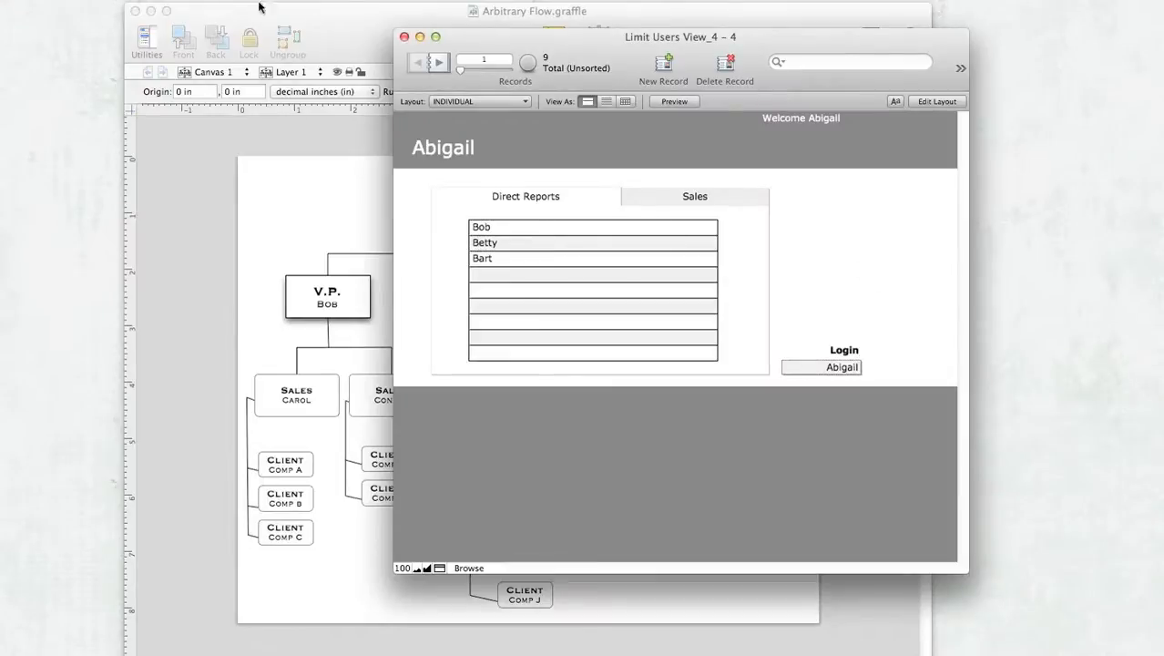
Open the custom record privileges of the Sales privilege set in the security settings
click(185, 0)
mouse_move(226, 108)
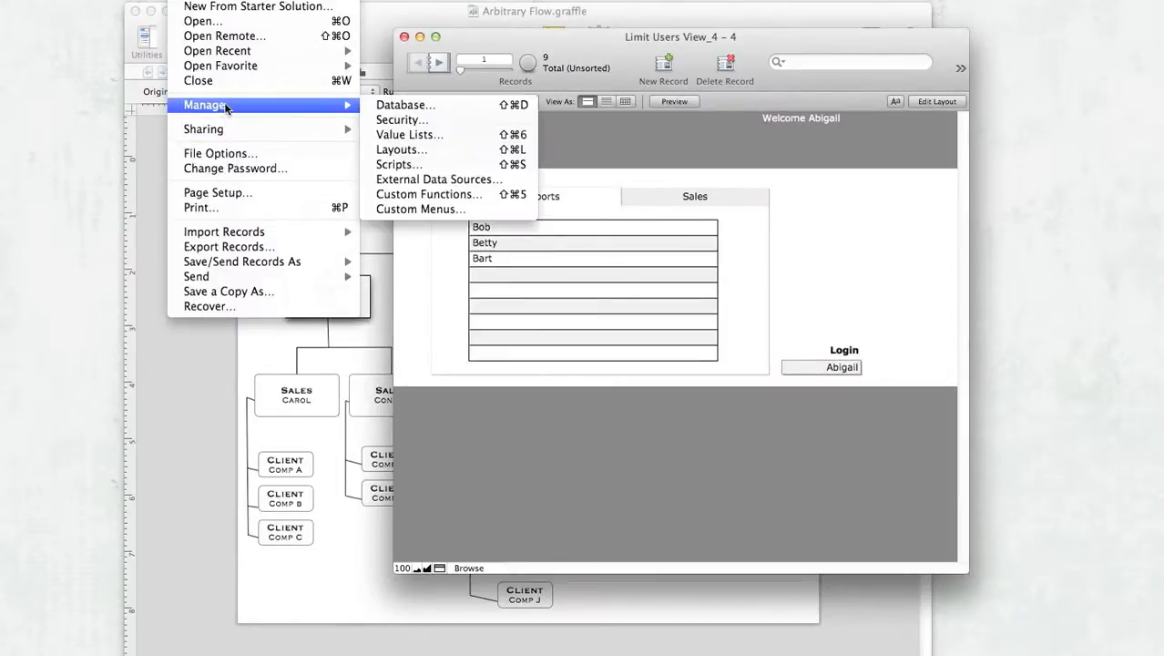
click(402, 119)
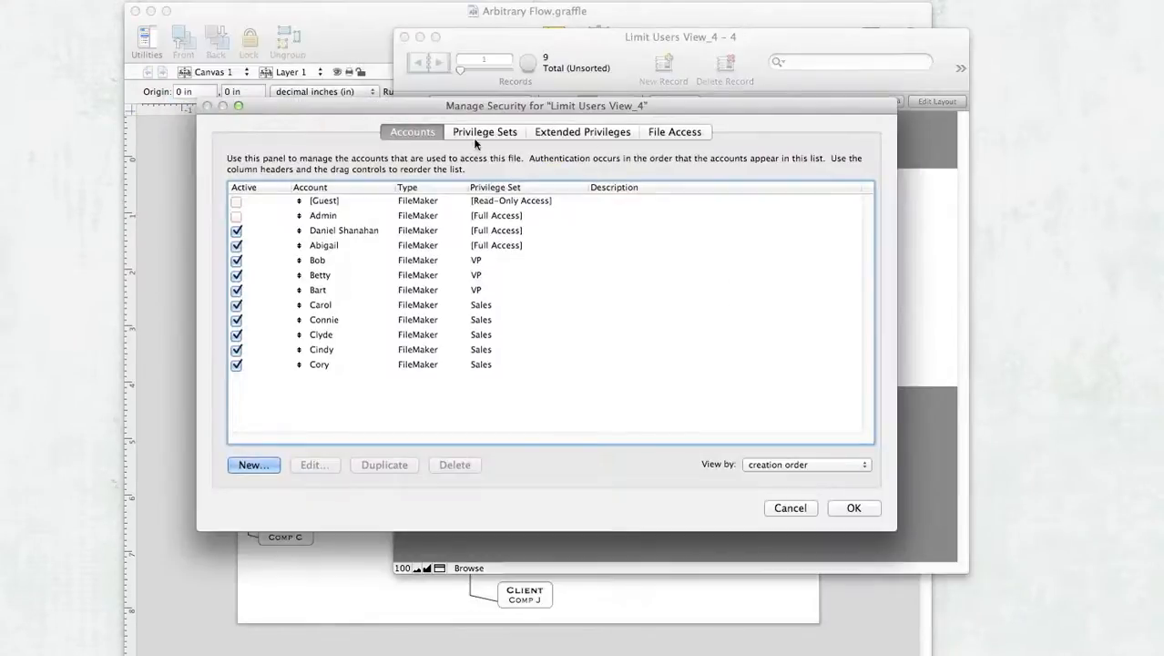
click(478, 133)
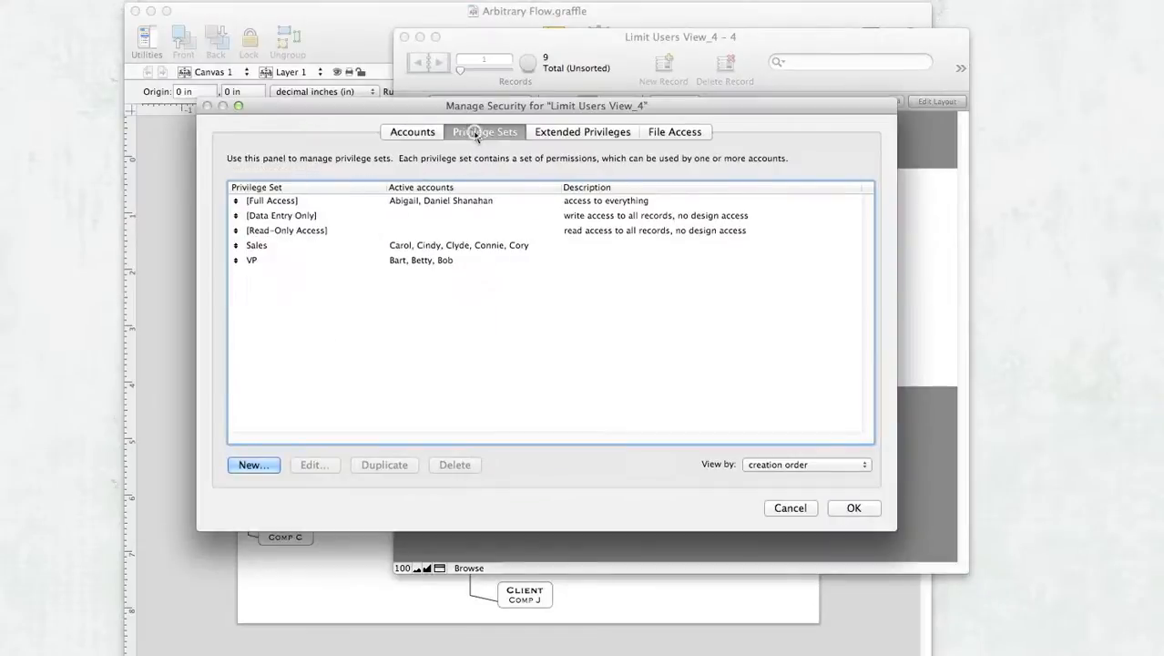
double_click(269, 246)
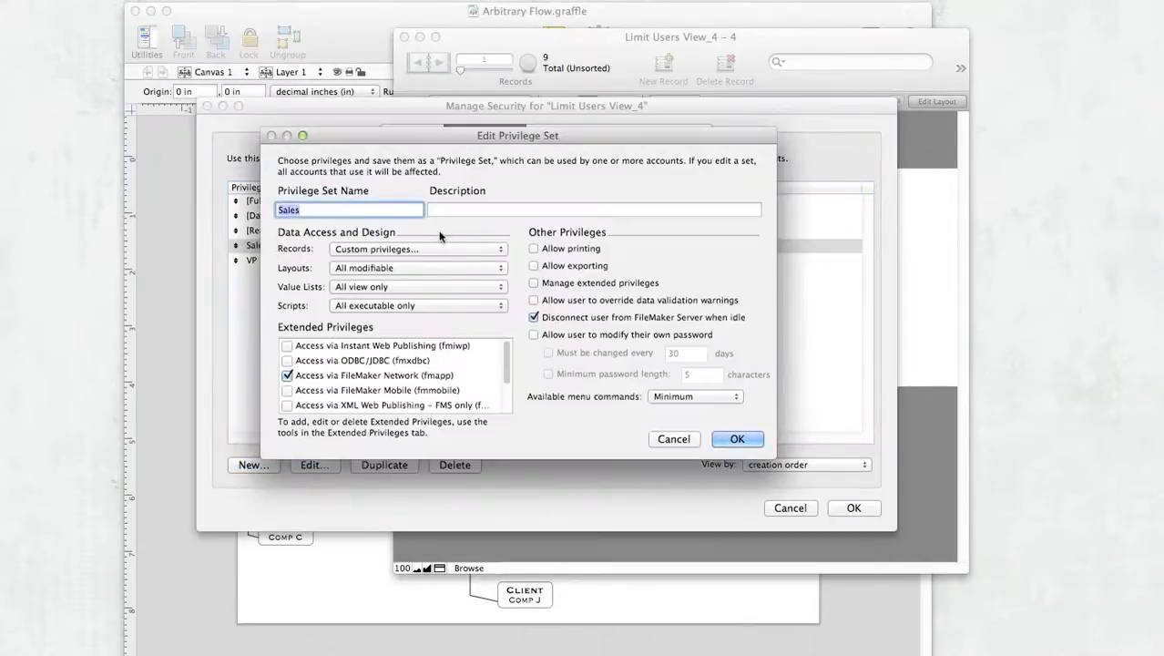
click(376, 252)
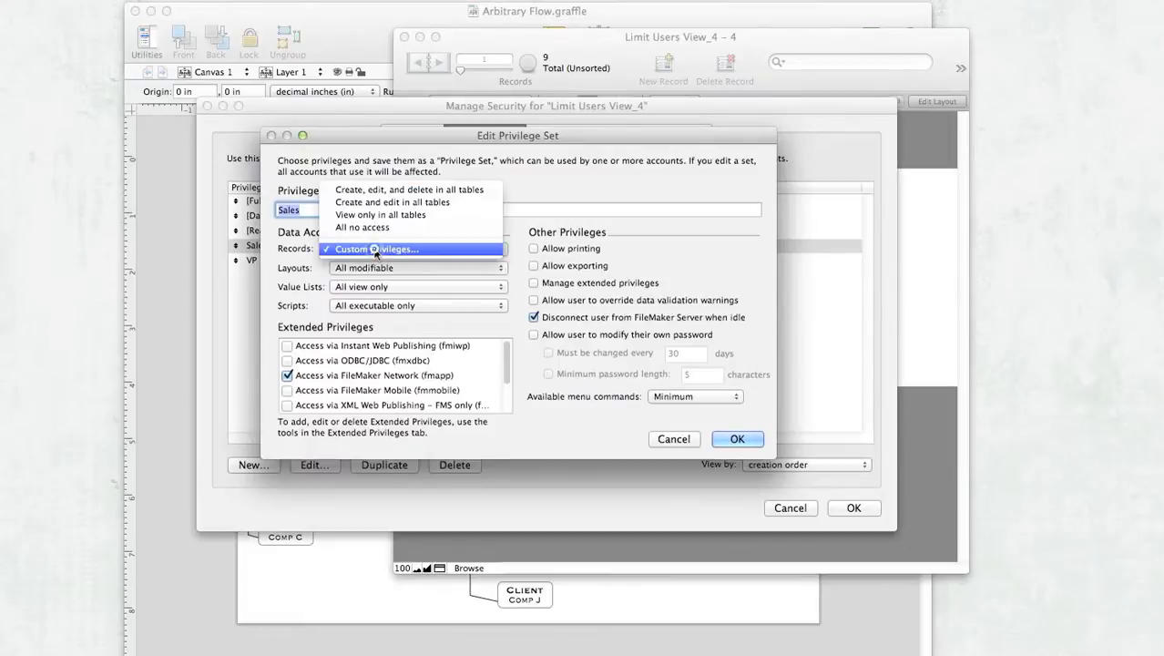
click(376, 250)
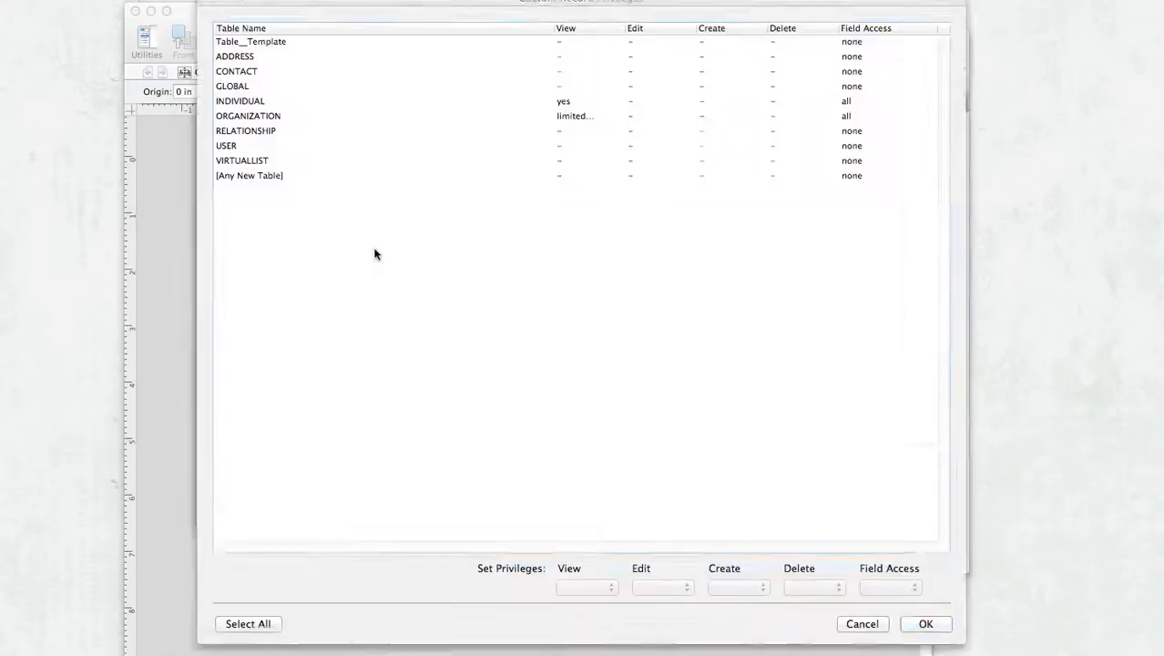
Open the limited View calculation of the ORGANIZATION table for the Sales privilege set
click(244, 116)
click(592, 587)
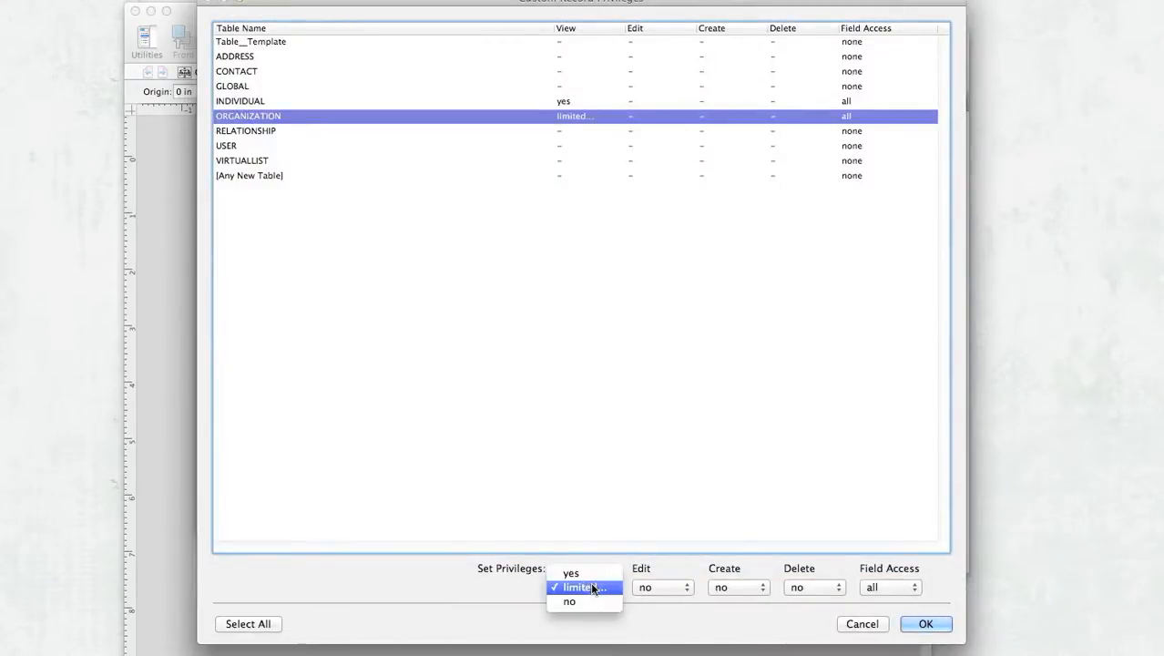
click(592, 588)
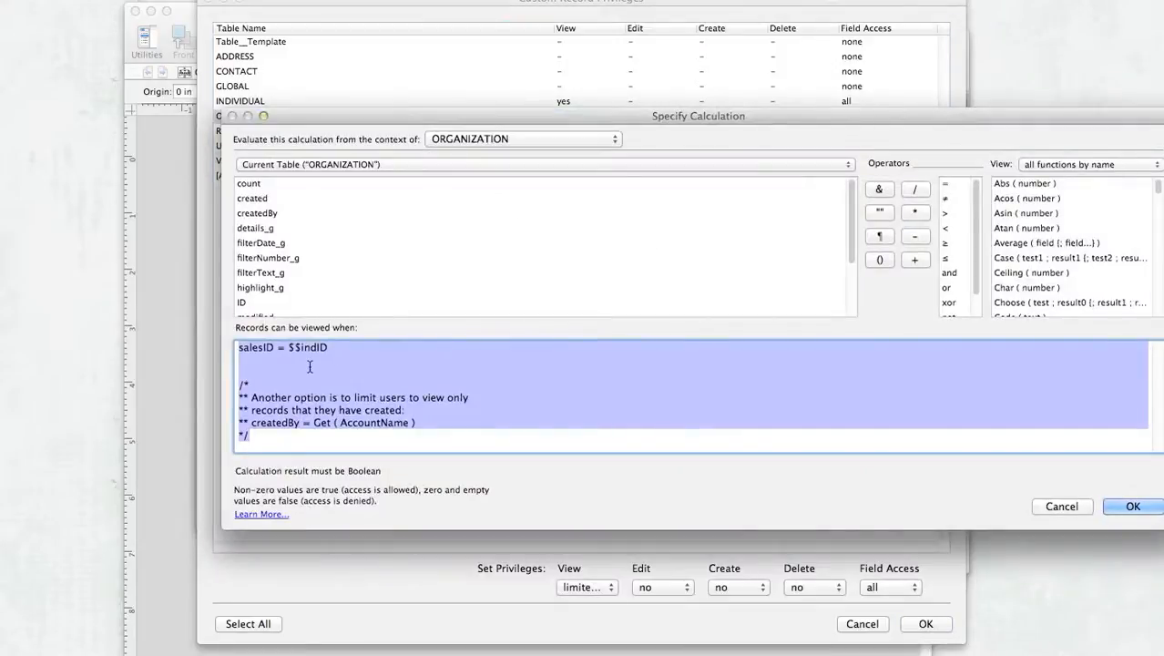